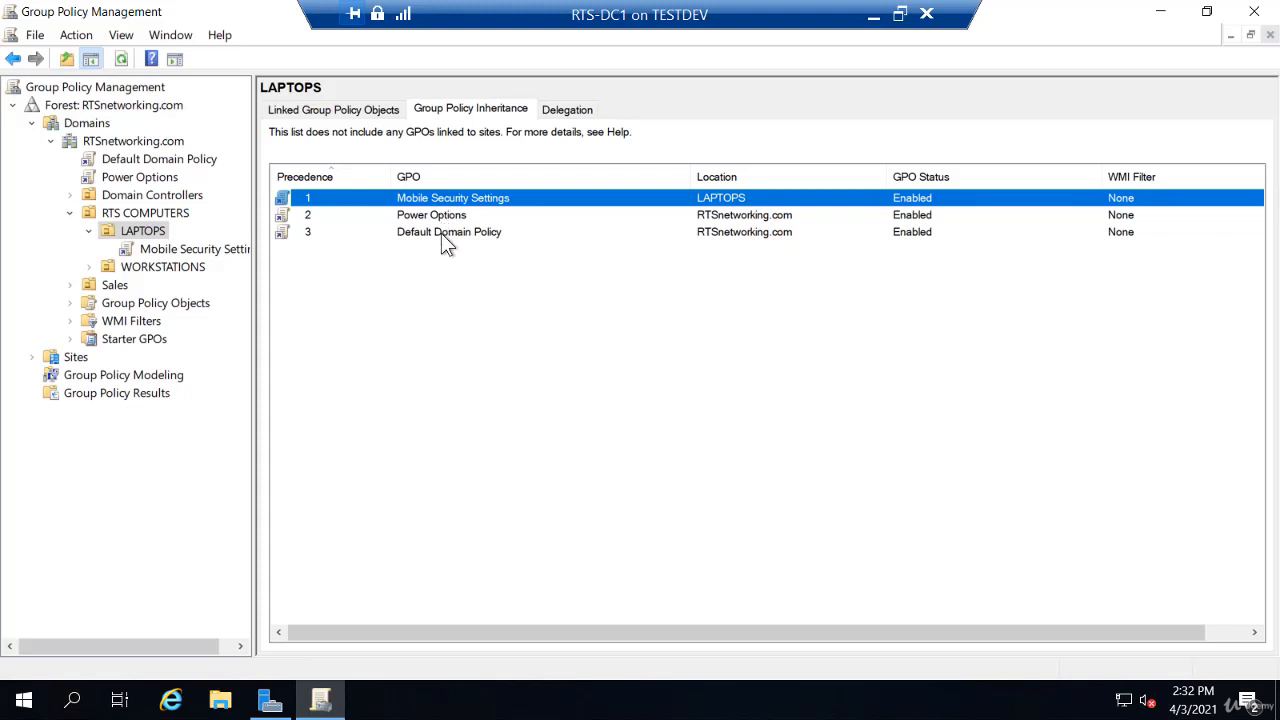
- Turn on Block Inheritance for the LAPTOPS OU so only Mobile Security Settings applies
right_click(160, 243)
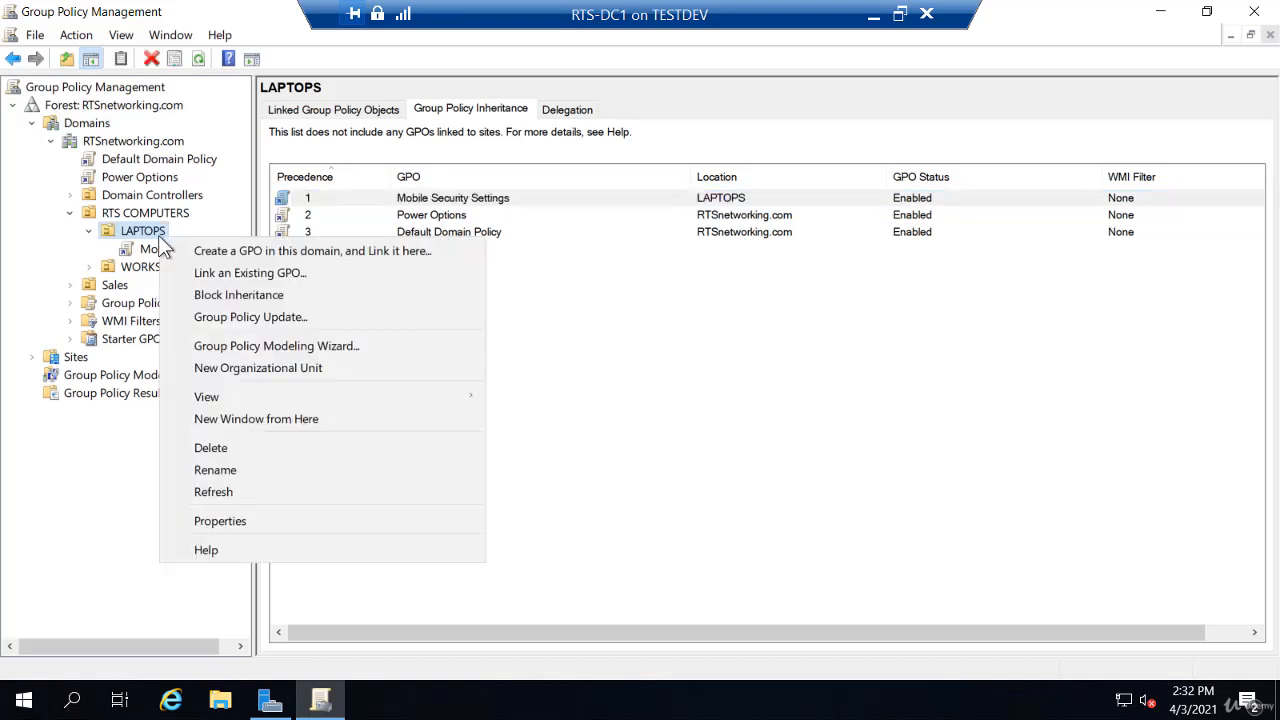
click(186, 294)
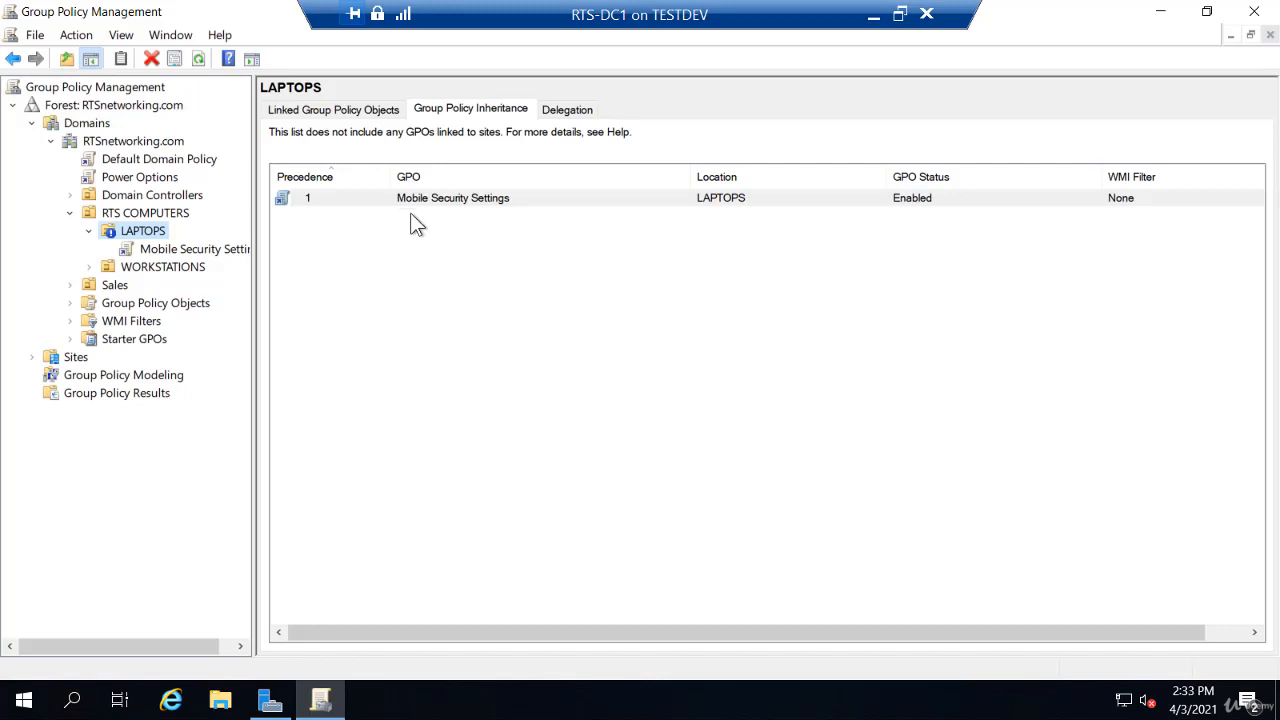
- Clear Block Inheritance on LAPTOPS so Power Options and Default Domain Policy are inherited again
right_click(163, 234)
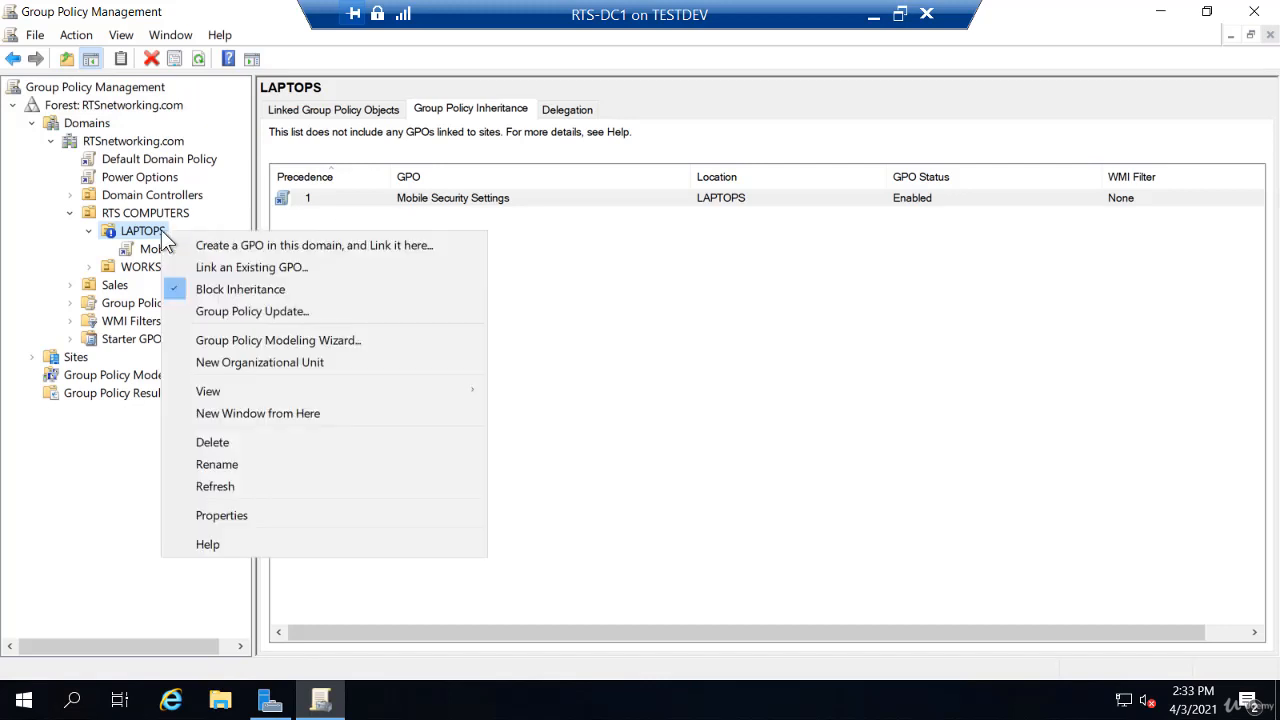
click(190, 290)
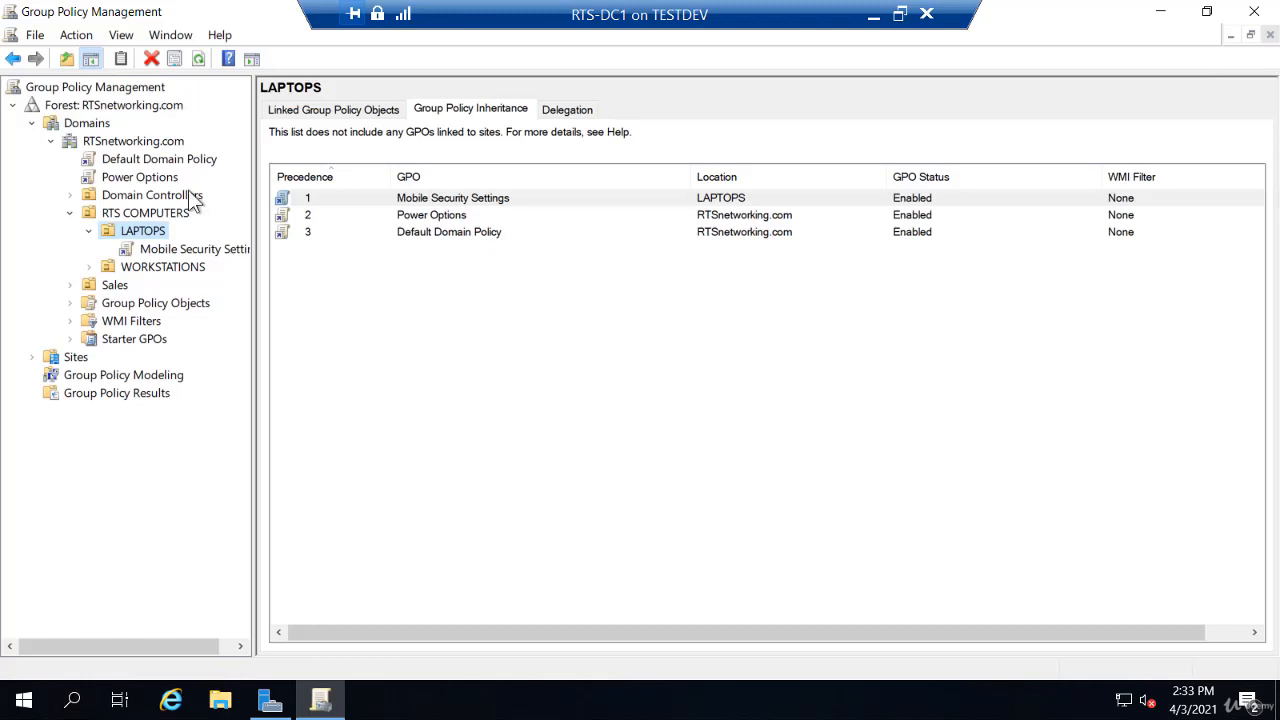
right_click(167, 186)
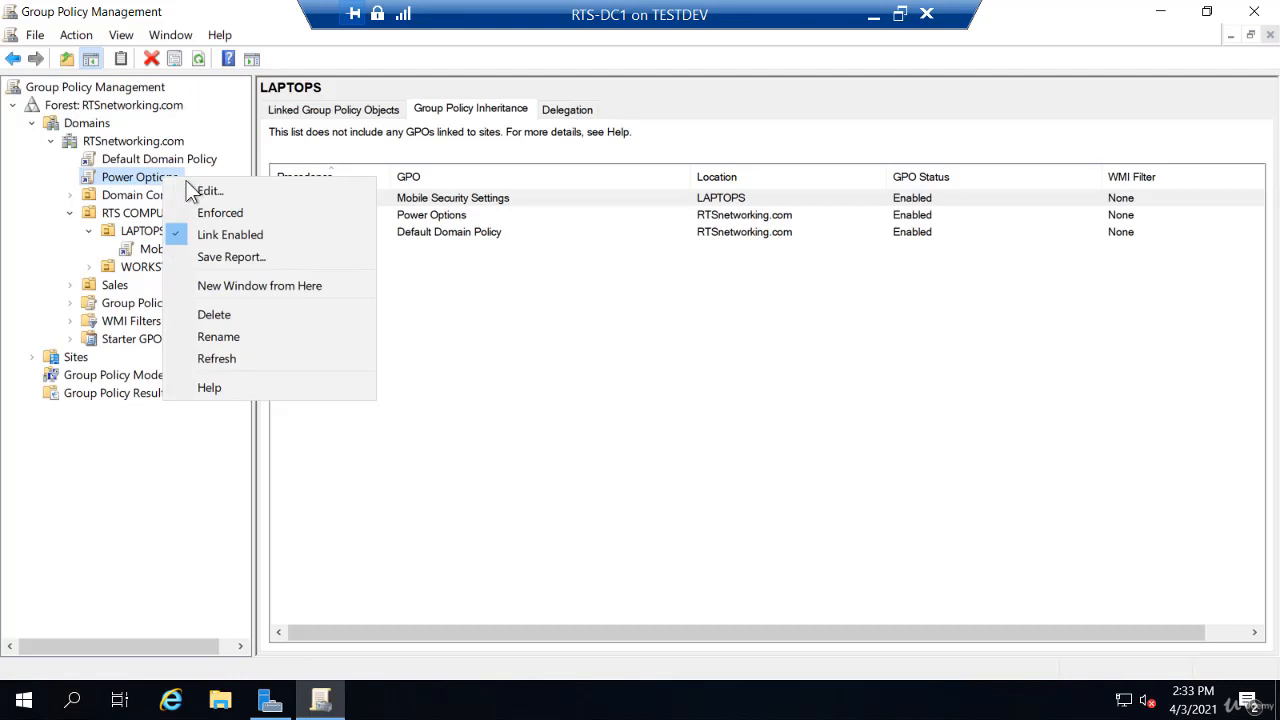
click(212, 212)
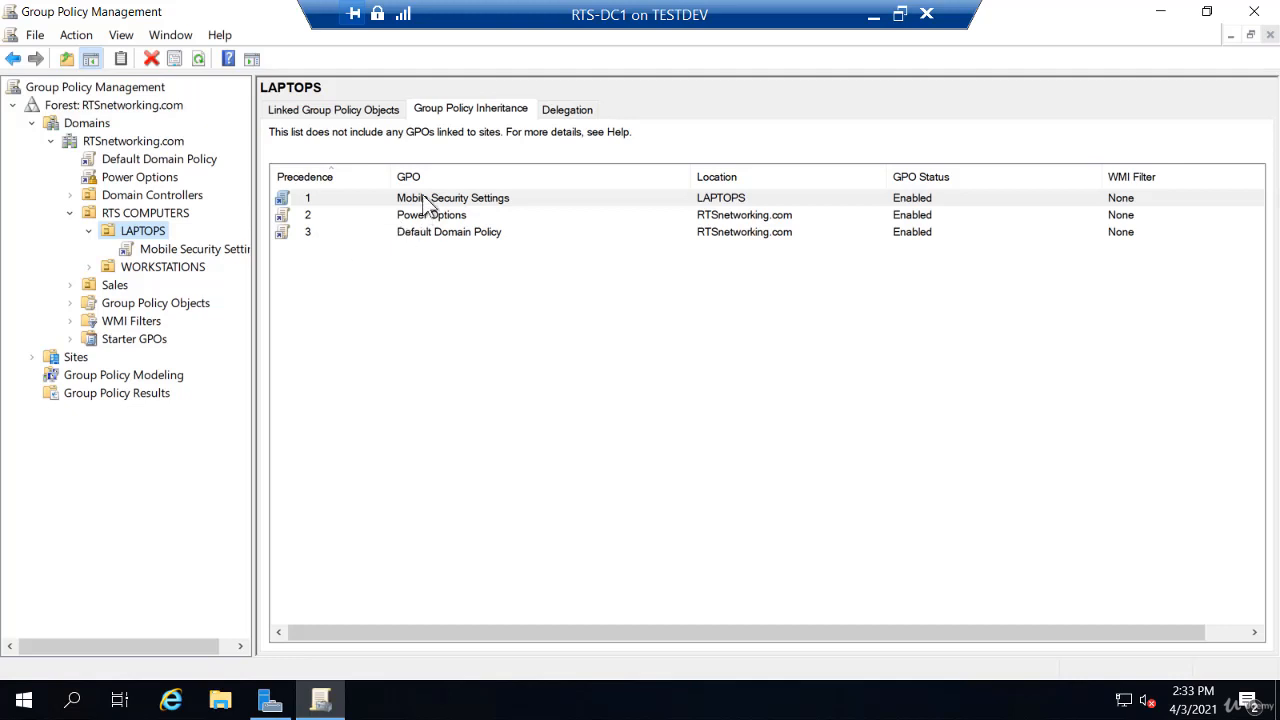
click(198, 59)
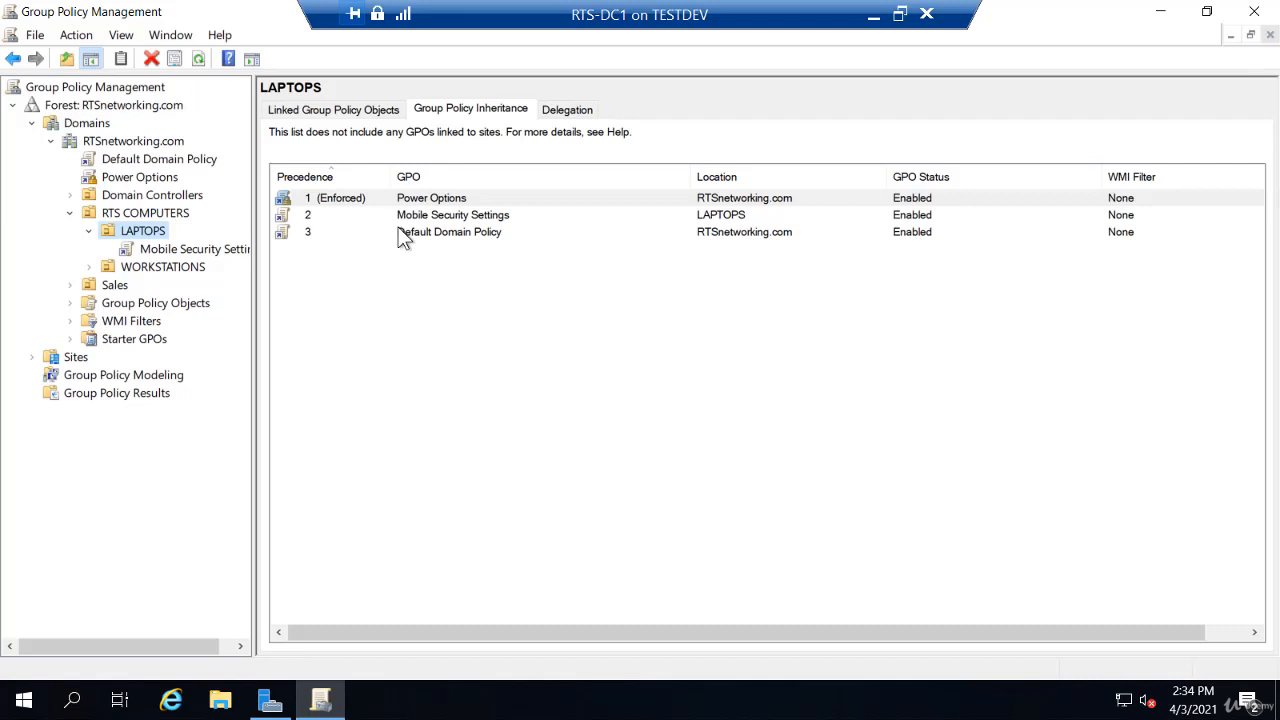
right_click(114, 180)
click(146, 216)
click(199, 60)
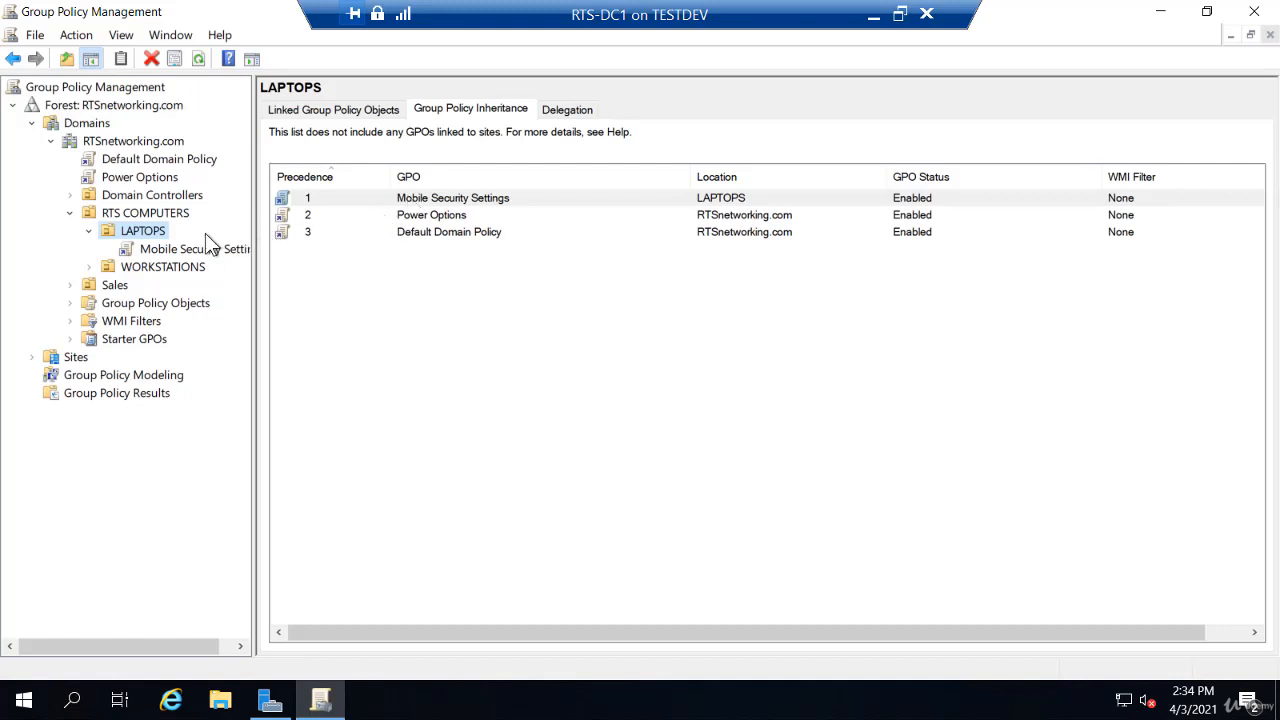
right_click(155, 236)
click(191, 291)
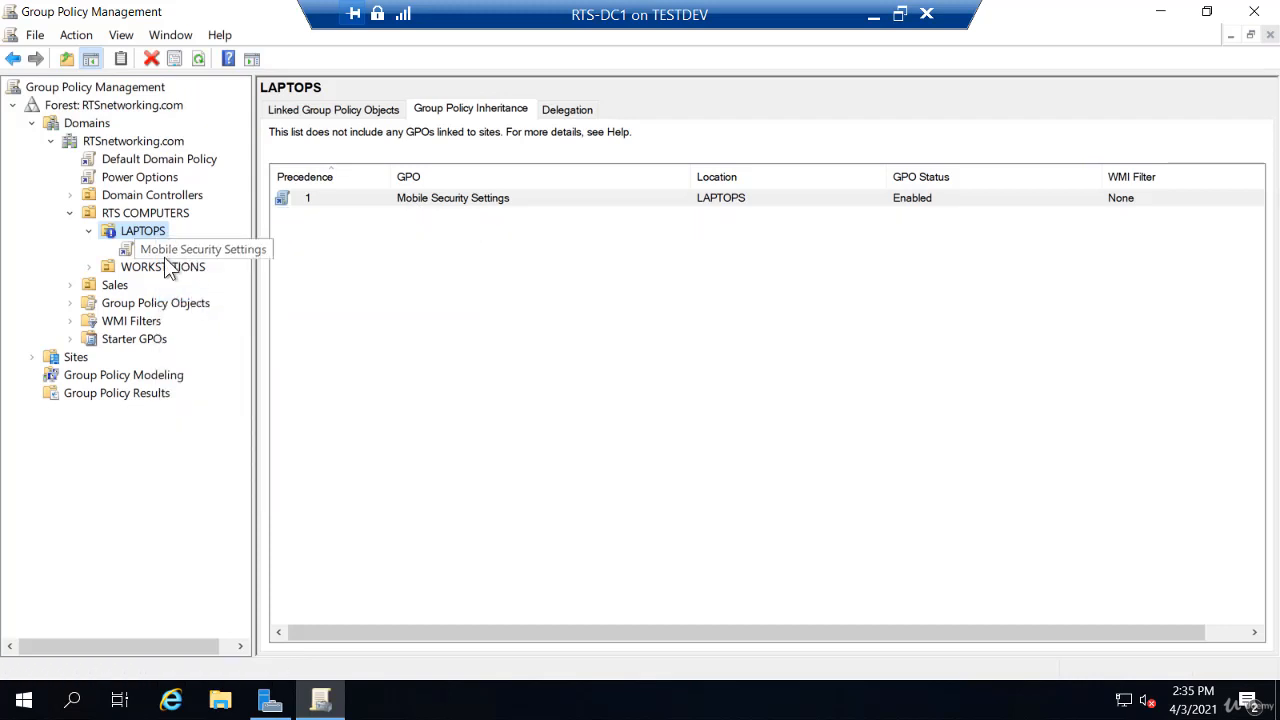
right_click(172, 180)
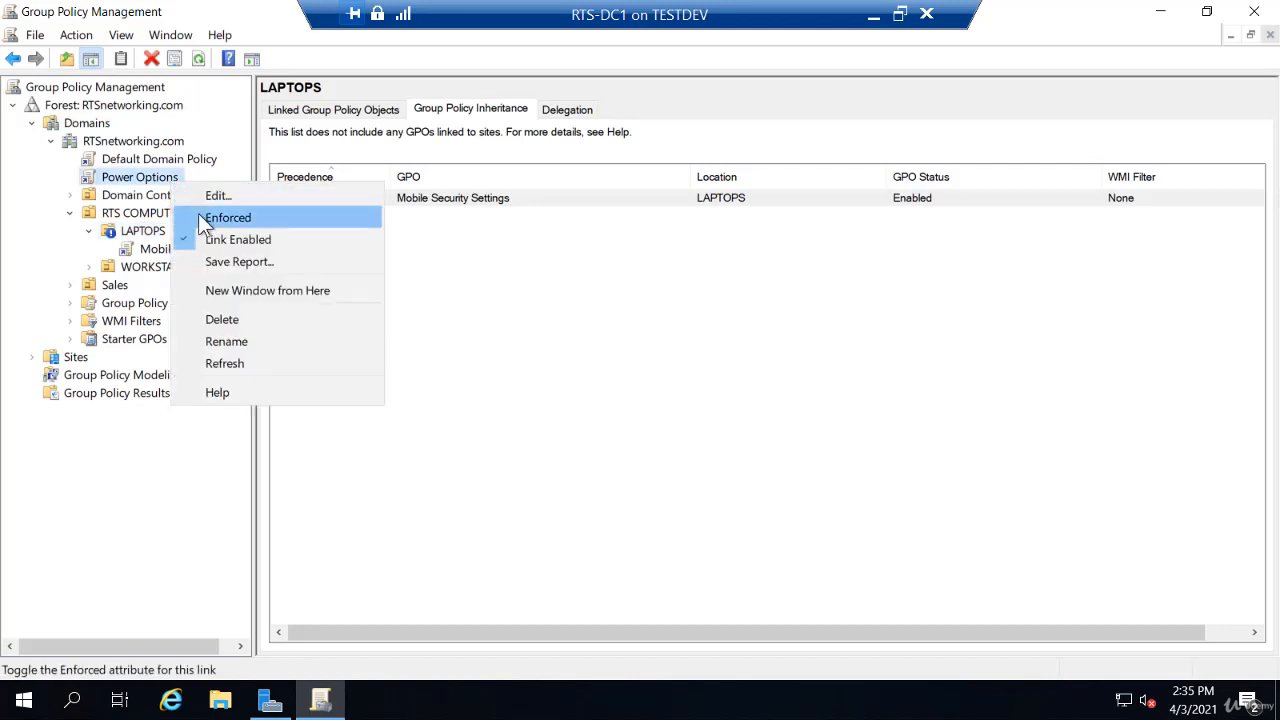
click(198, 215)
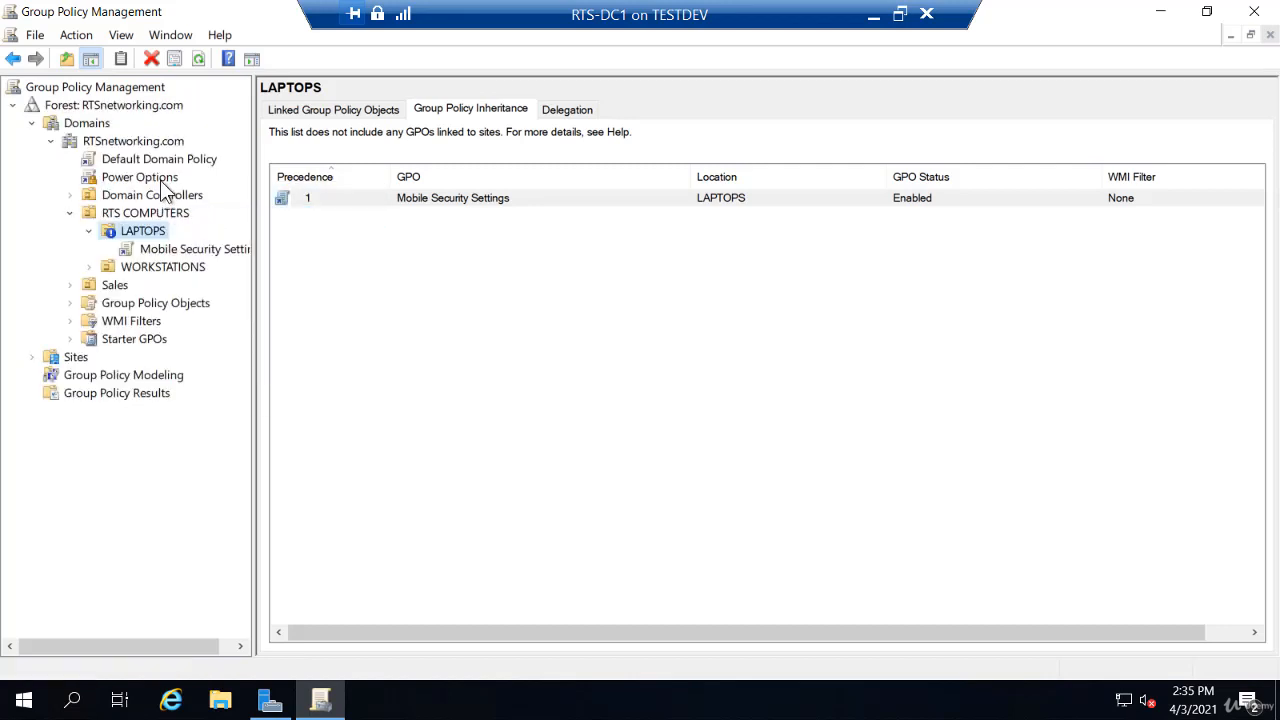
click(199, 59)
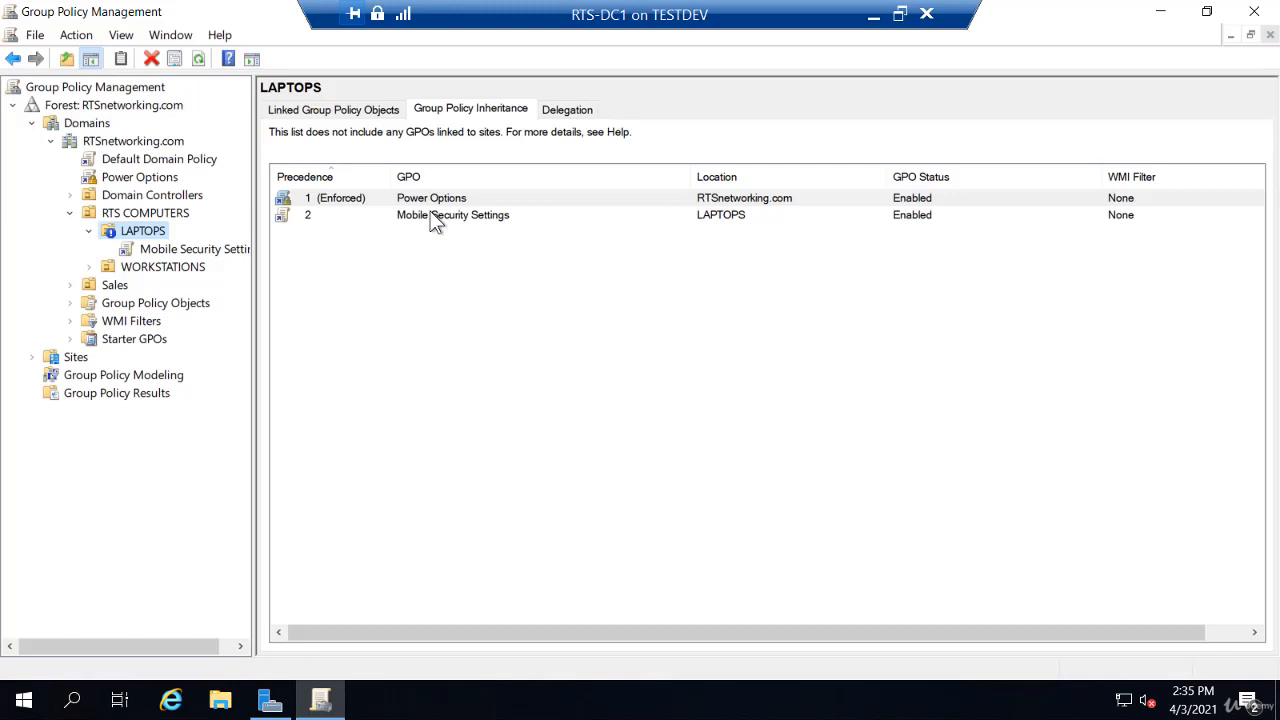
right_click(143, 231)
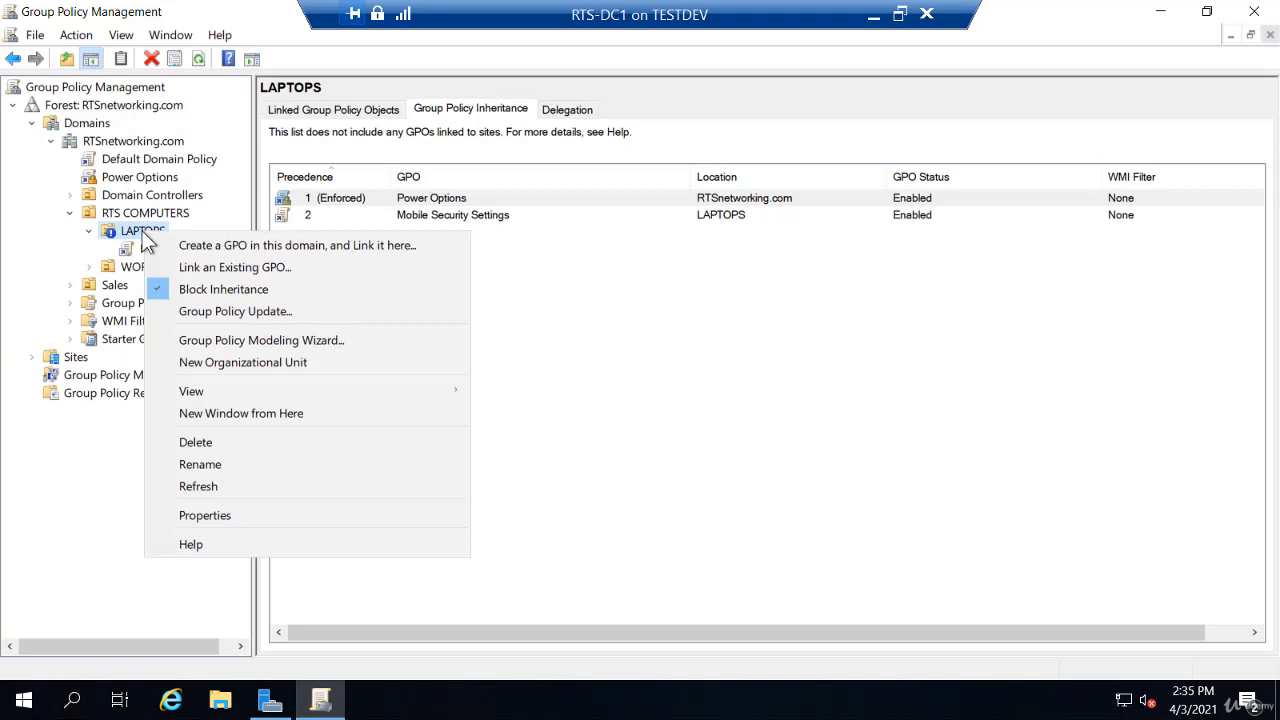
click(183, 288)
right_click(120, 178)
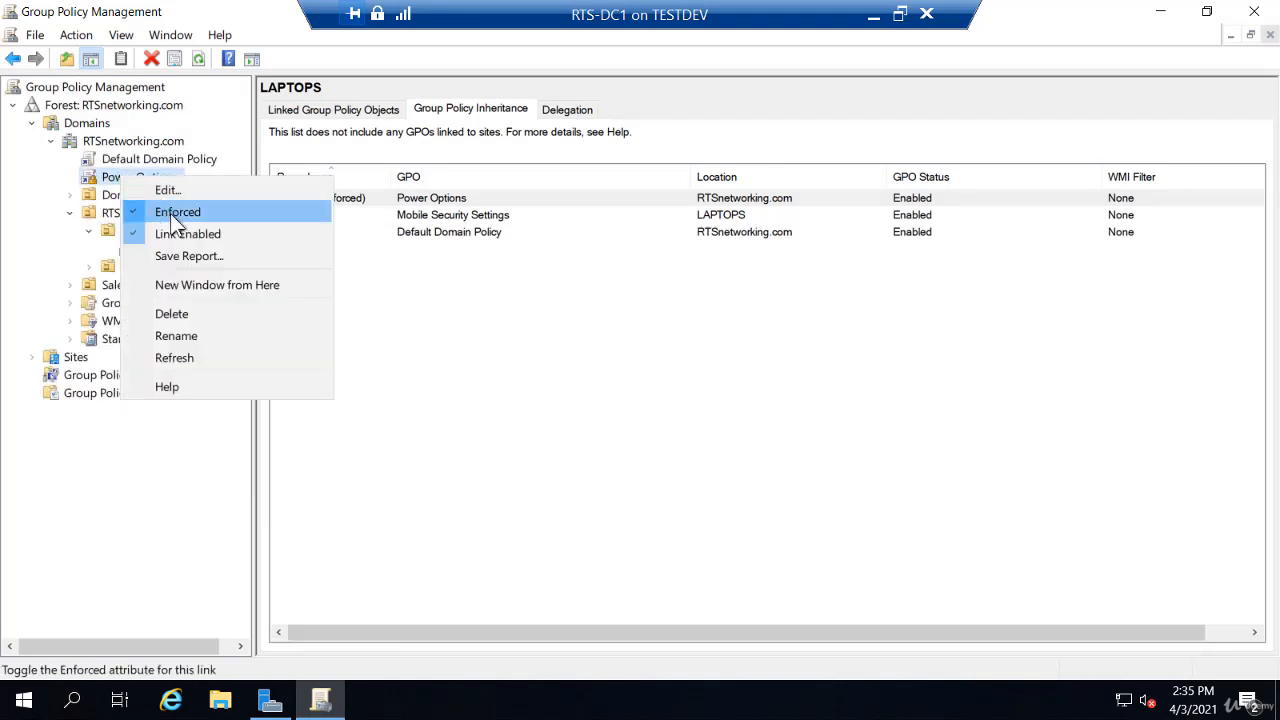
click(170, 214)
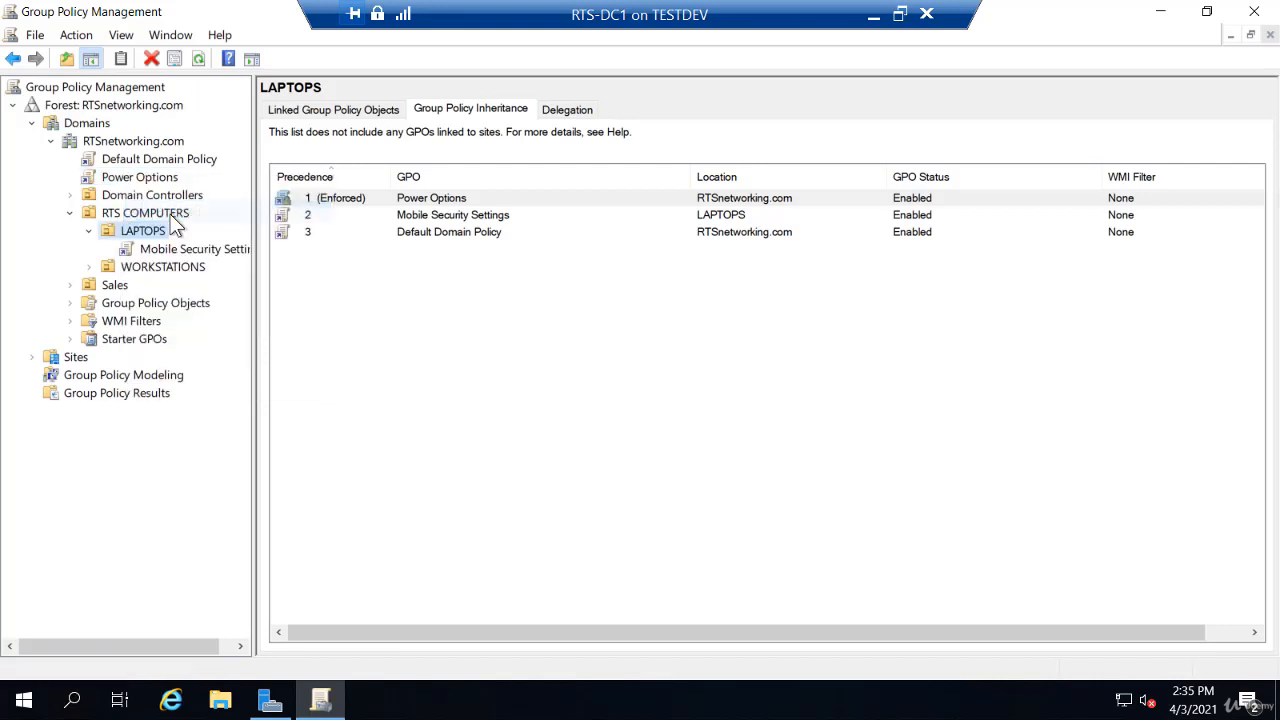
click(199, 57)
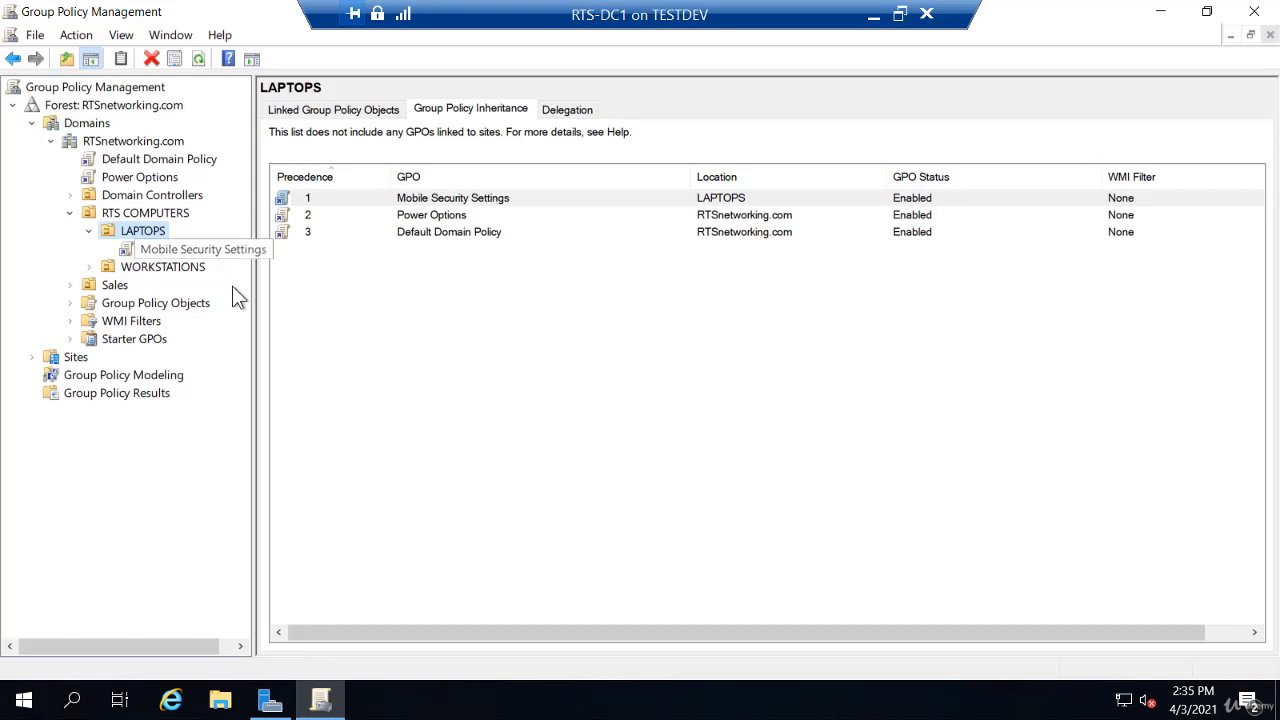
- Launch Active Directory Users and Computers from Server Manager's Tools menu and select the Sales OU
click(270, 700)
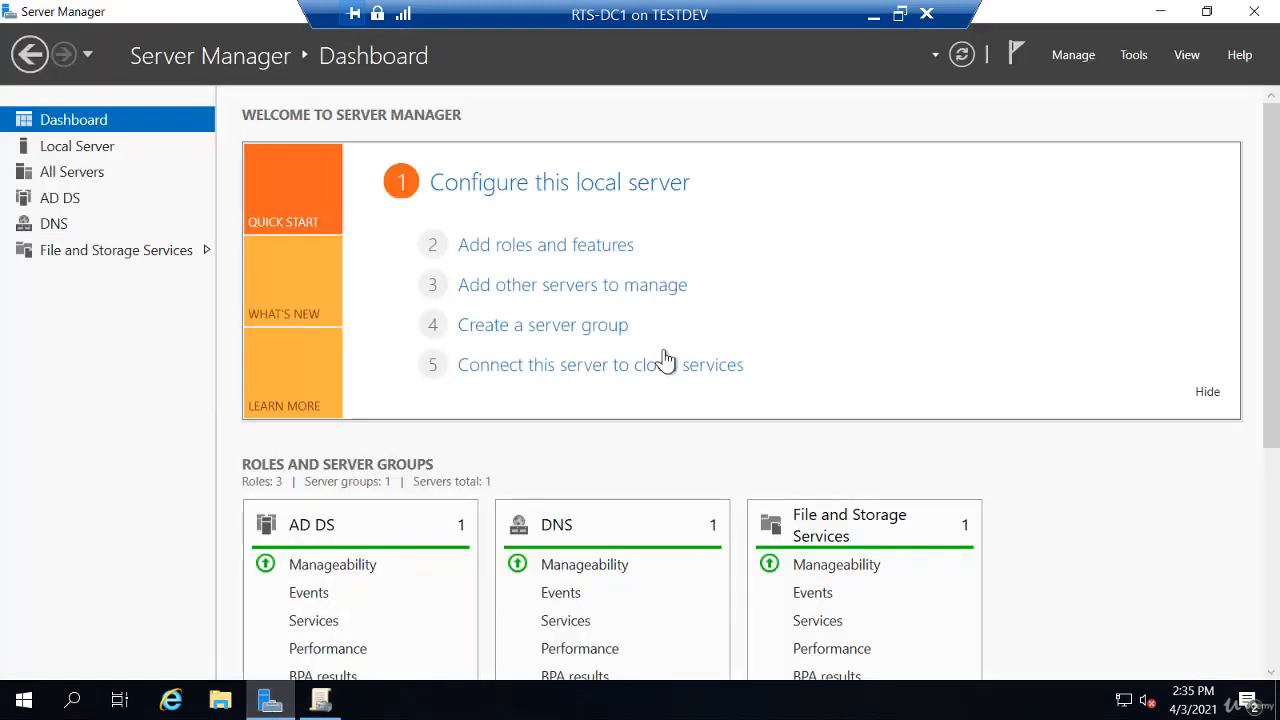
click(1133, 55)
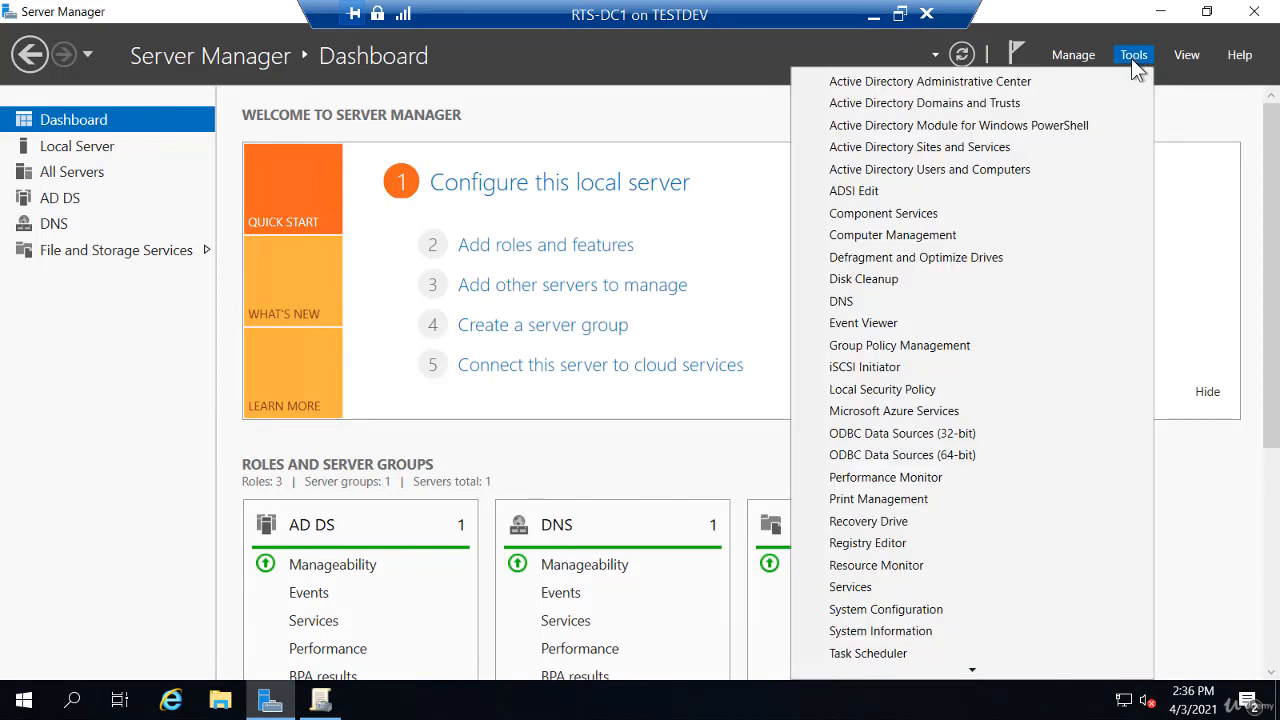
click(991, 168)
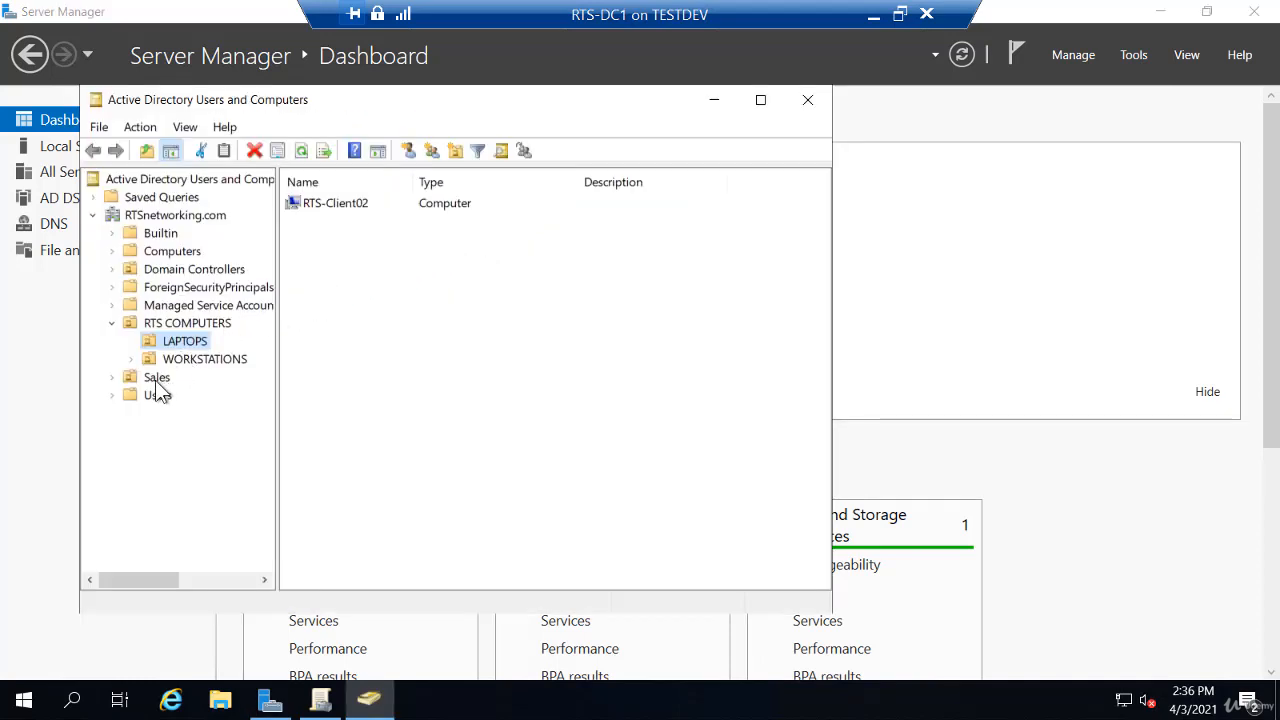
click(157, 380)
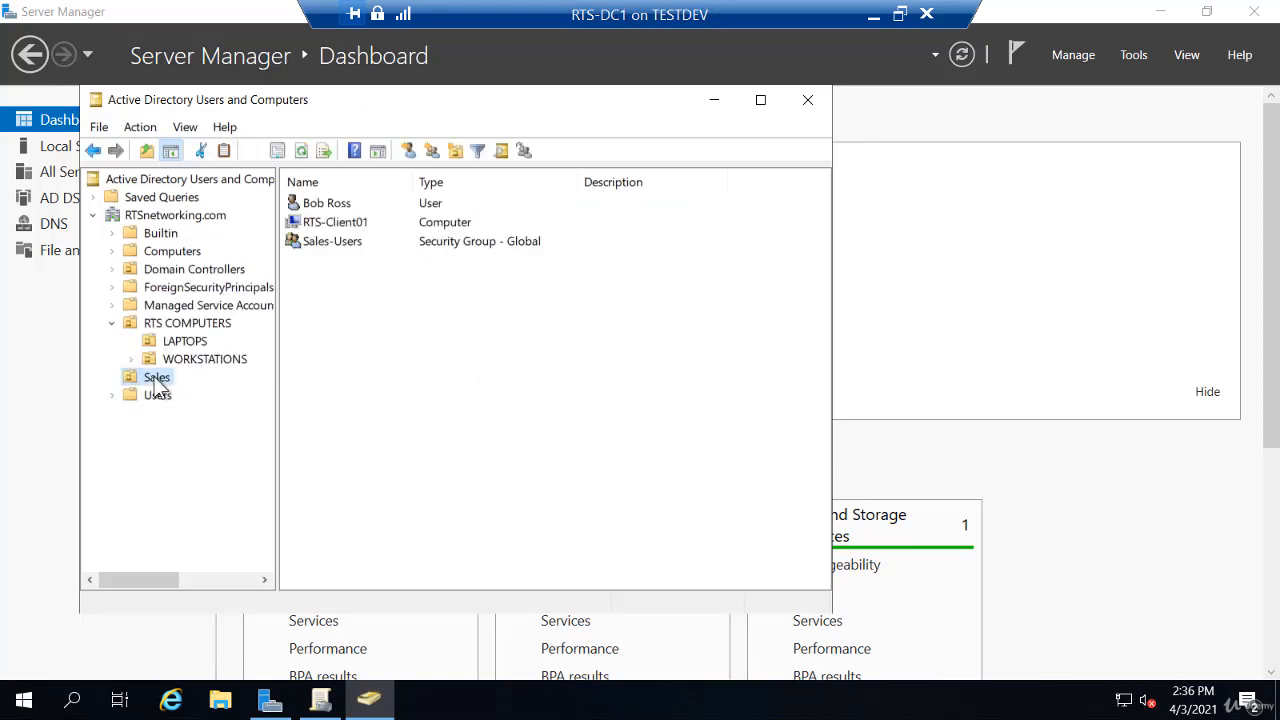
- Start a new user in the Sales OU and enter the user's first name, last name and logon name
right_click(311, 266)
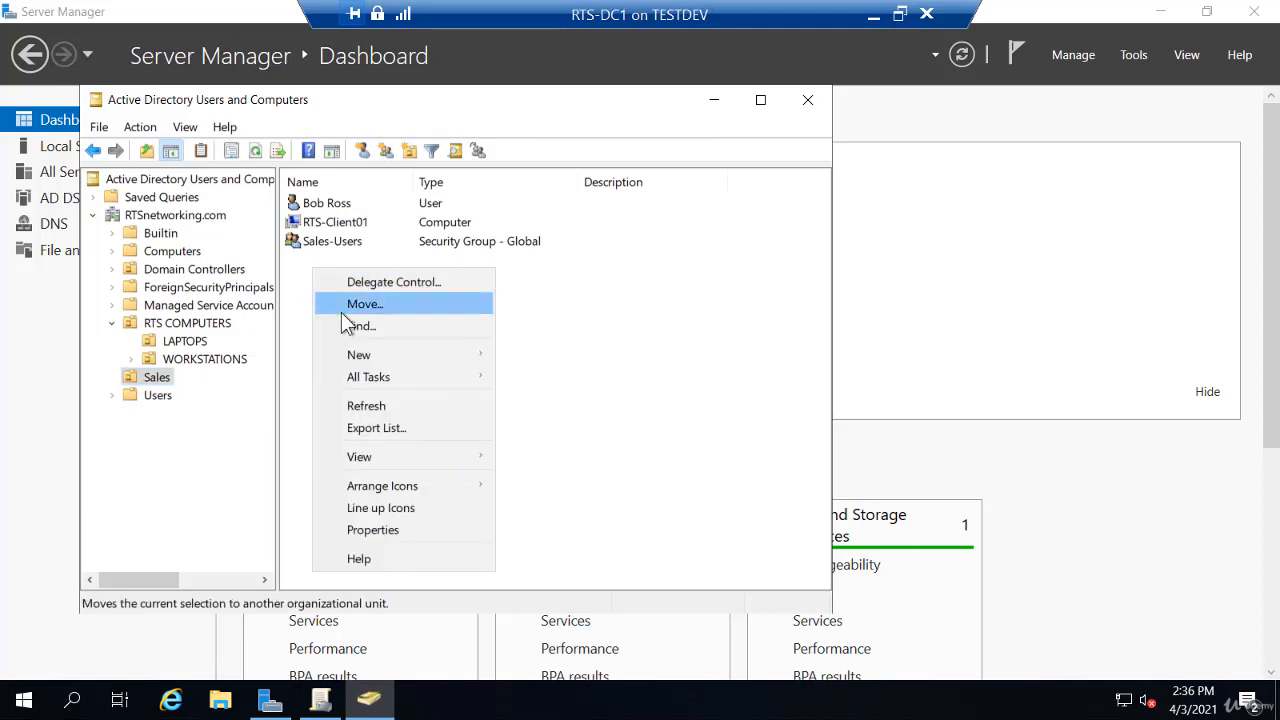
mouse_move(360, 362)
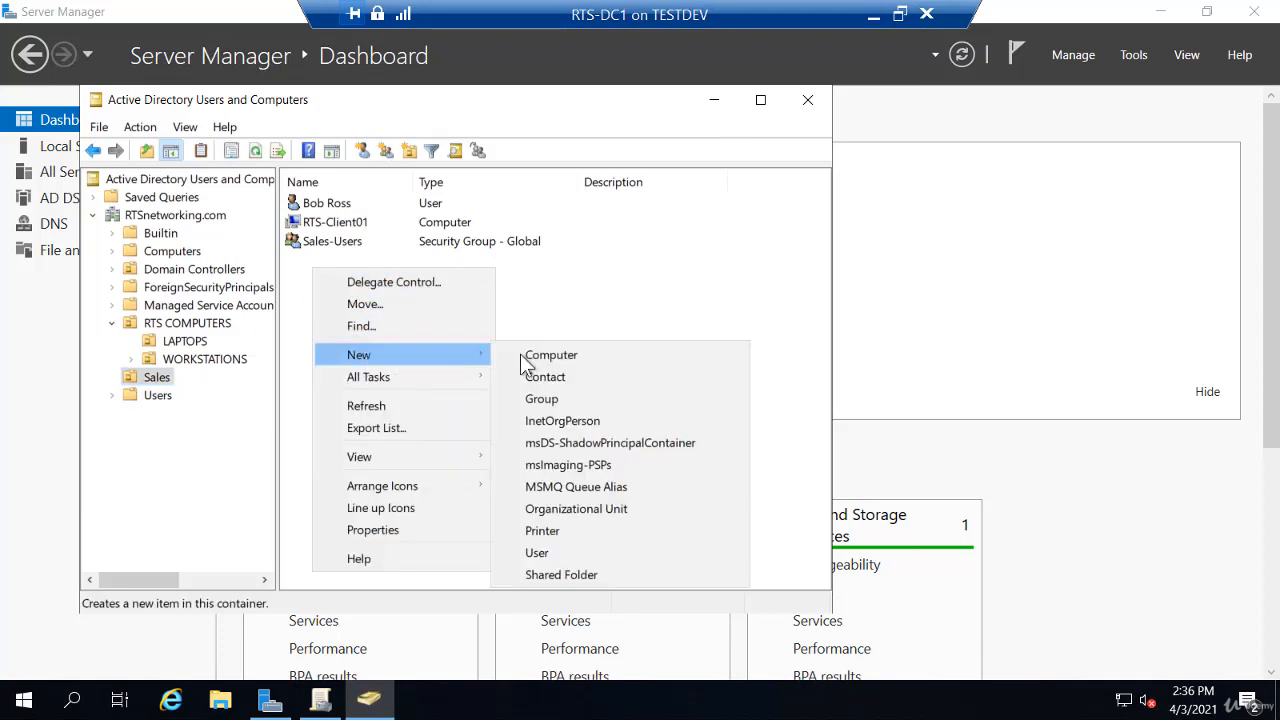
click(571, 552)
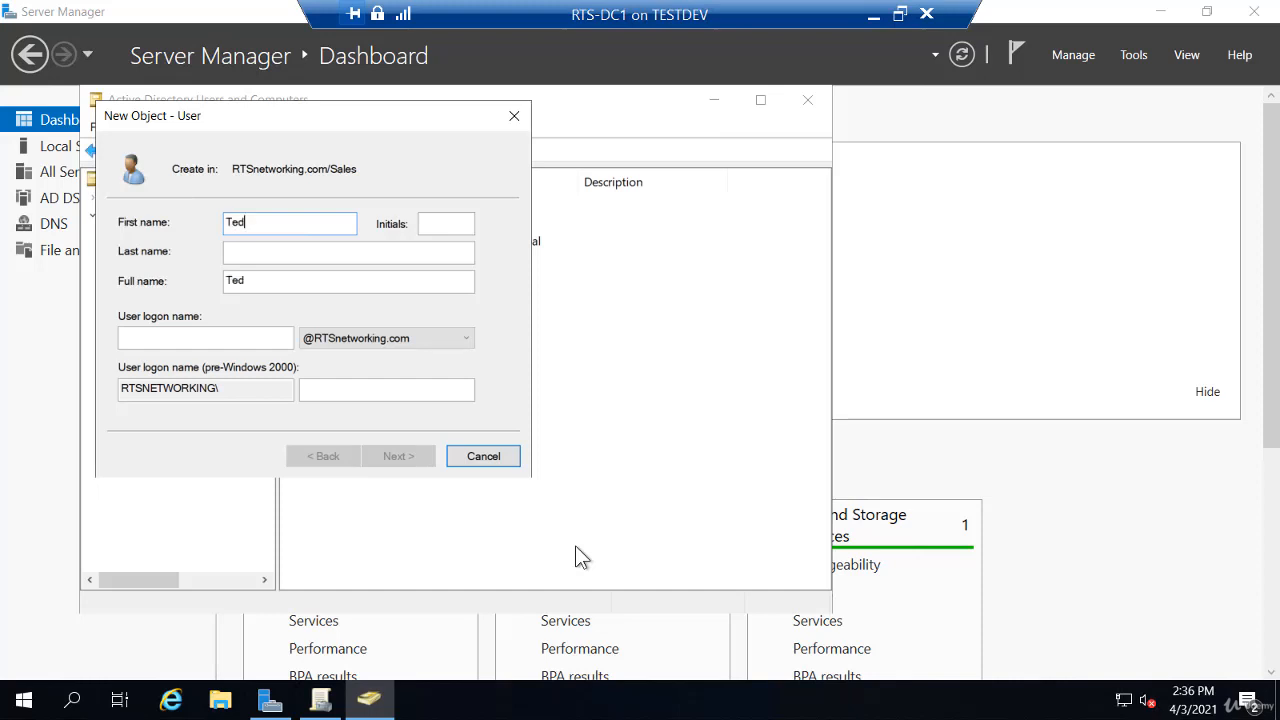
key(Tab)
key(Tab)
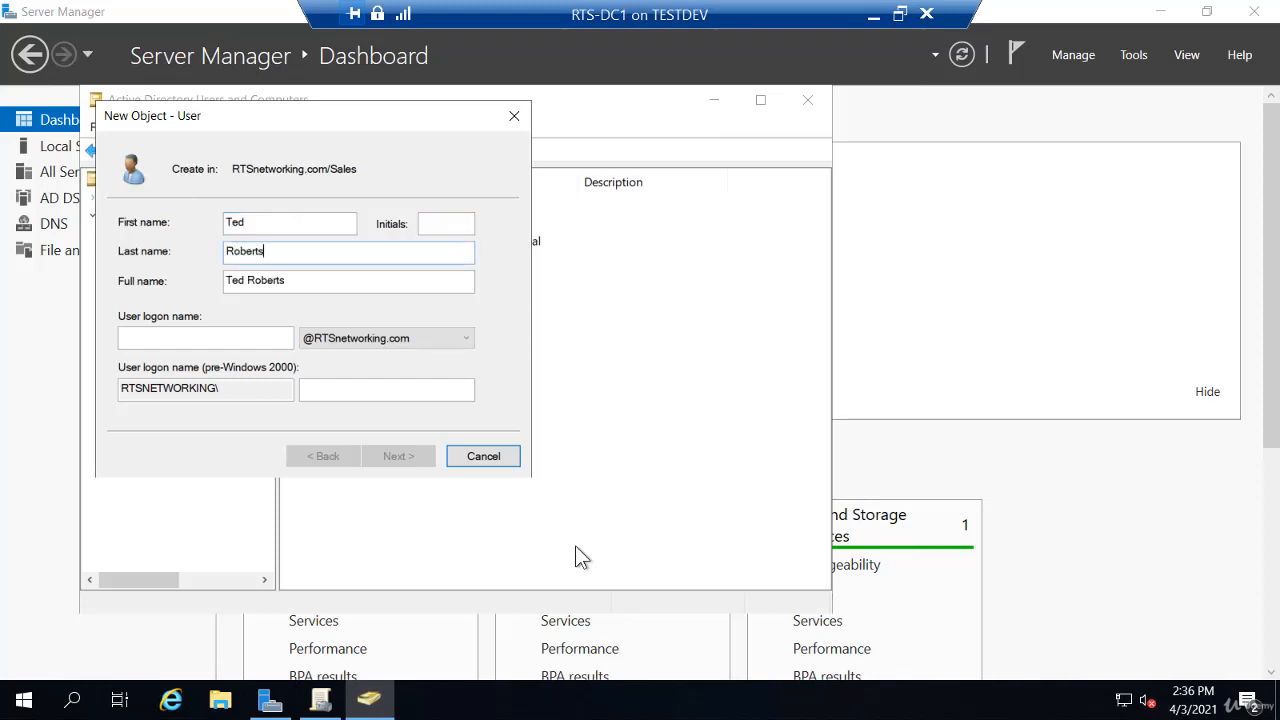
key(Tab)
key(Tab)
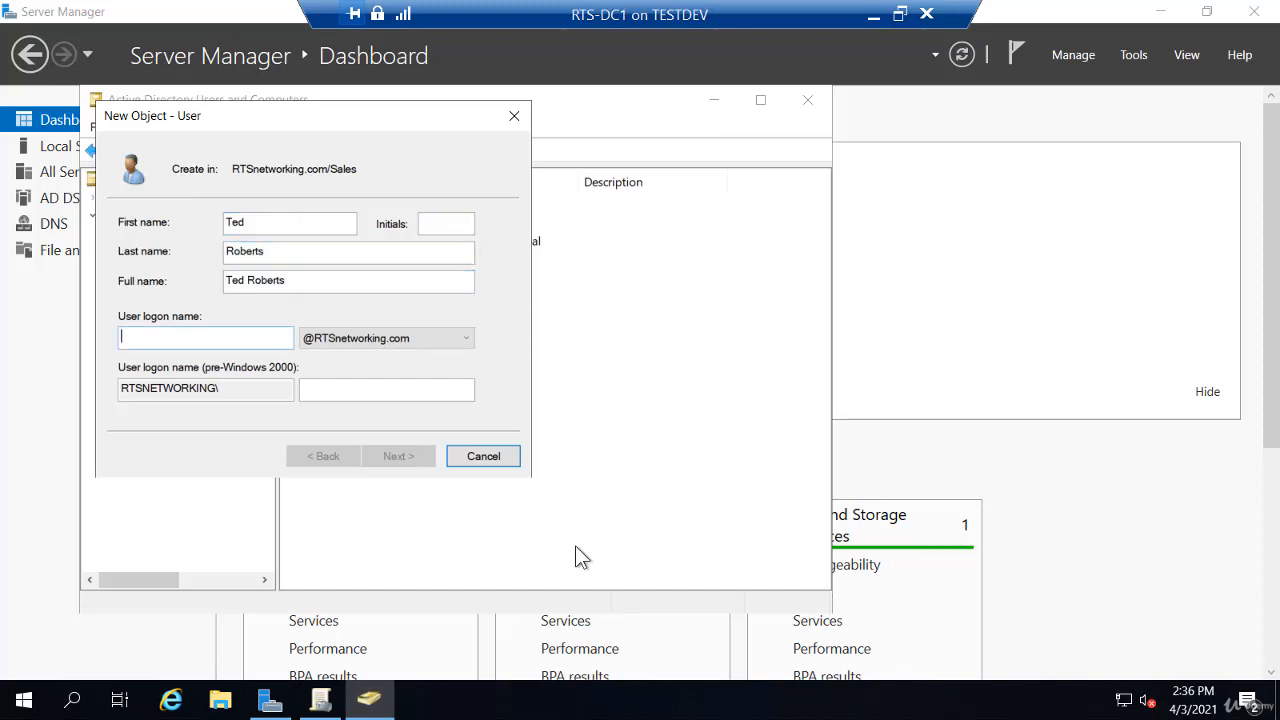
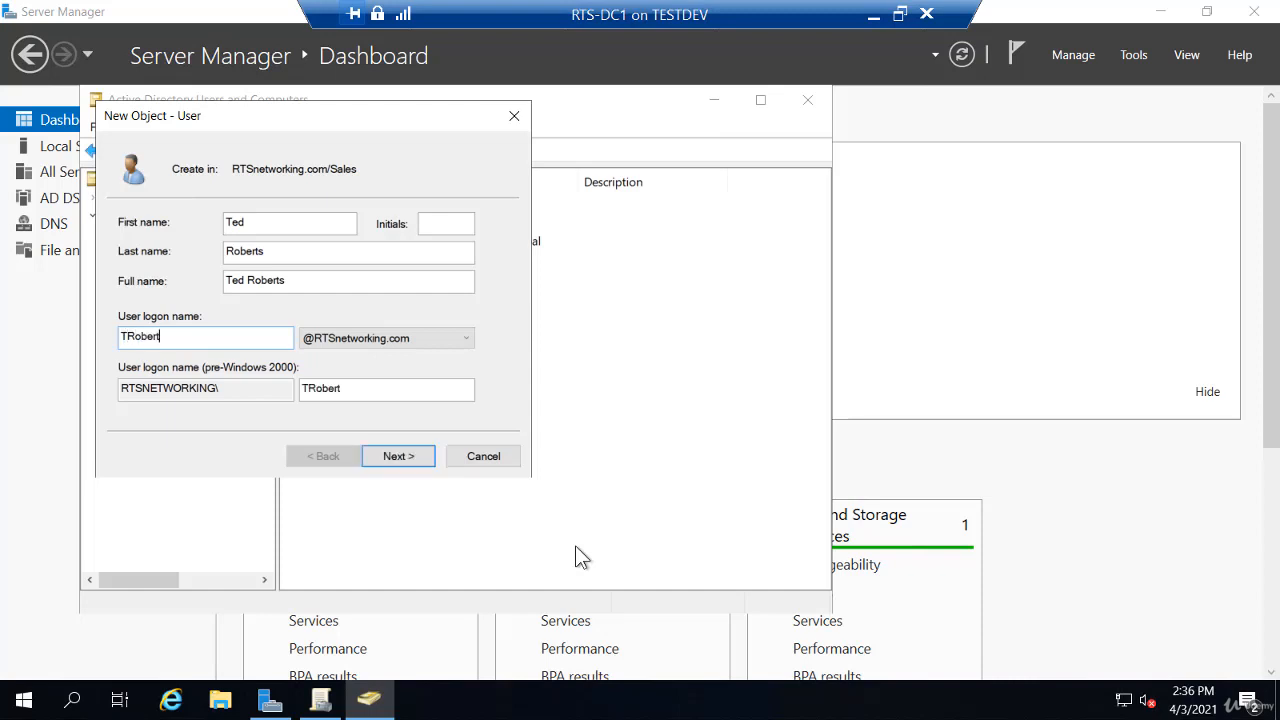
- Set and confirm the account password, then finish creating the user
key(Return)
text(Pa$$w0rd)
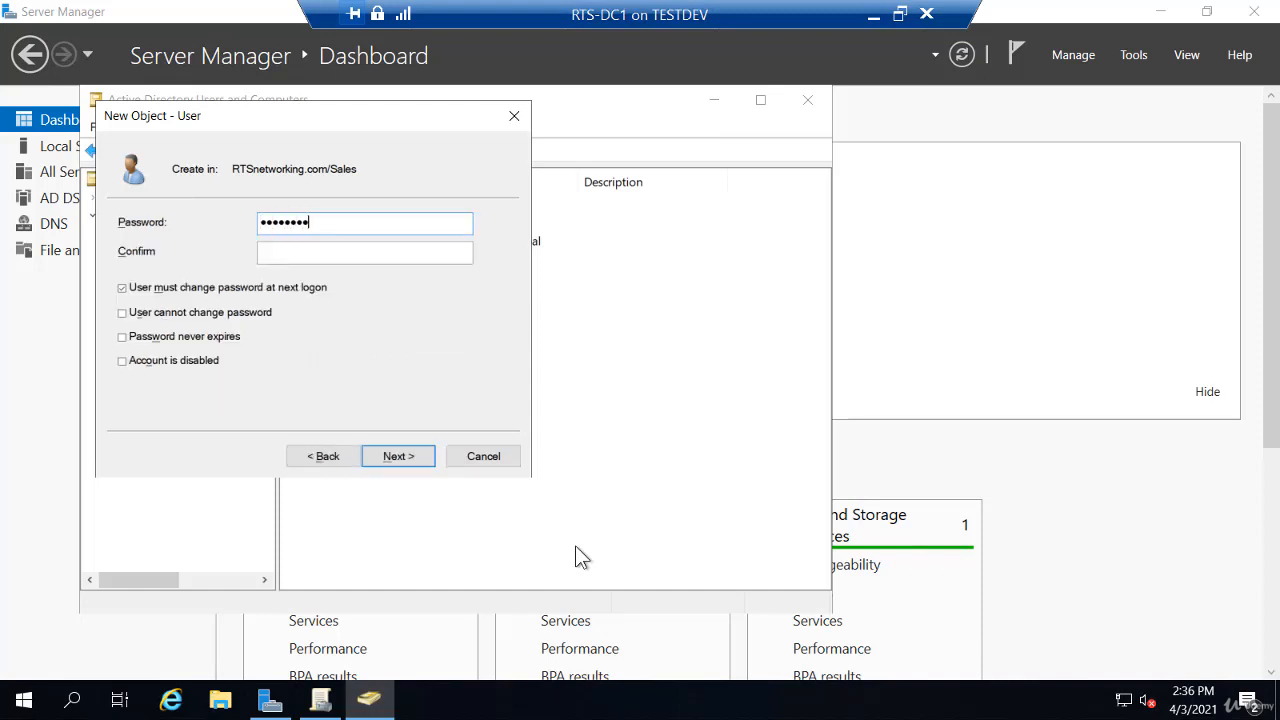
key(Tab)
text(Pa$$w0rd)
key(Return)
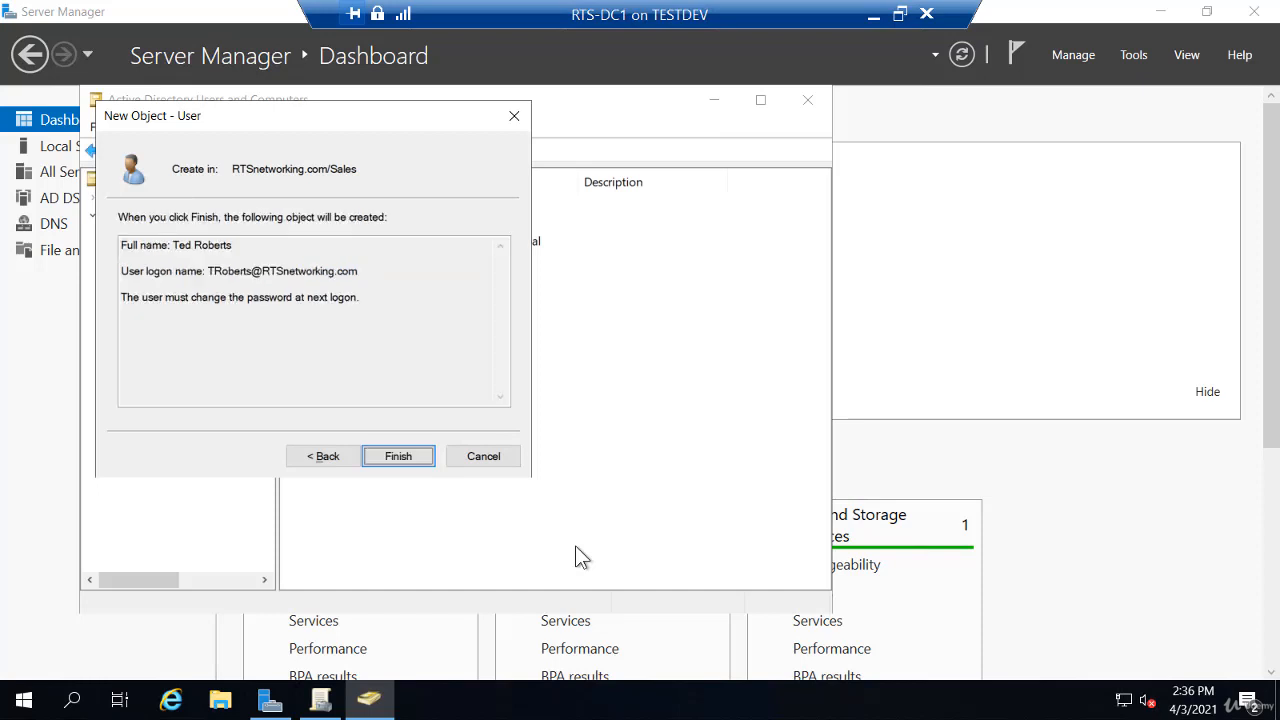
key(Return)
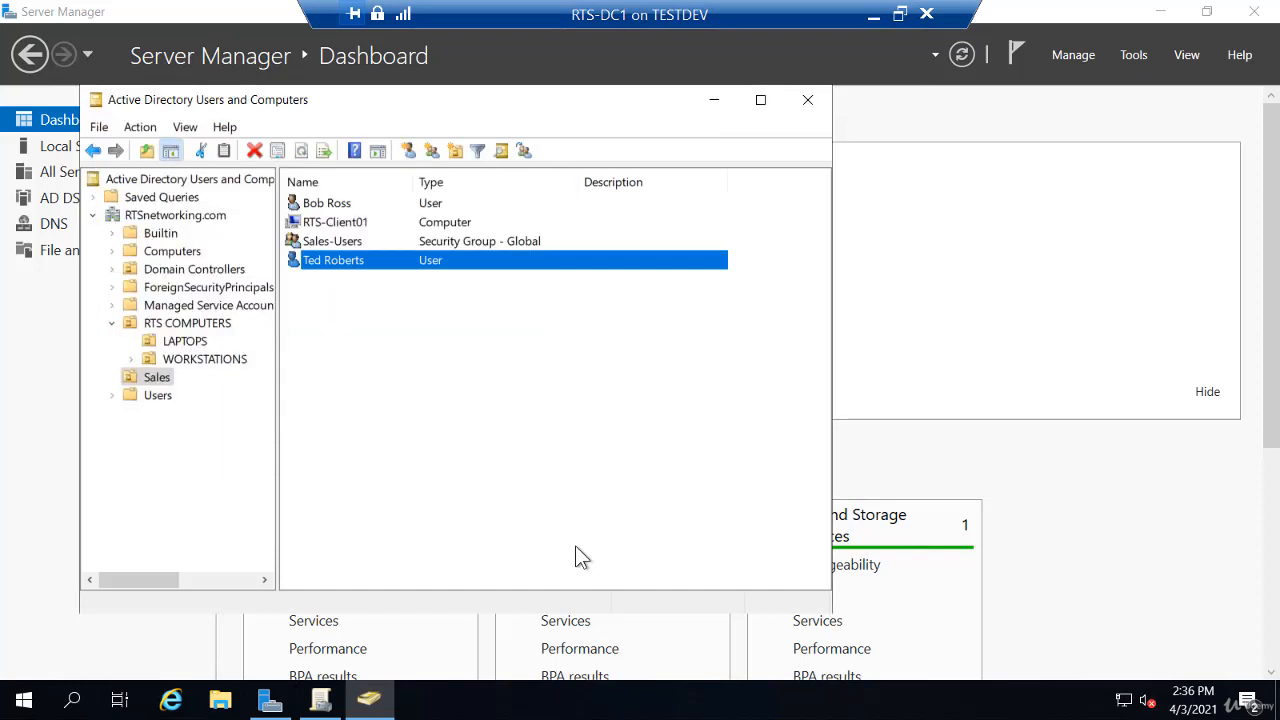
- Review the Sales-Users group's members, then return to Group Policy Management and open the Sales OU's options
double_click(354, 240)
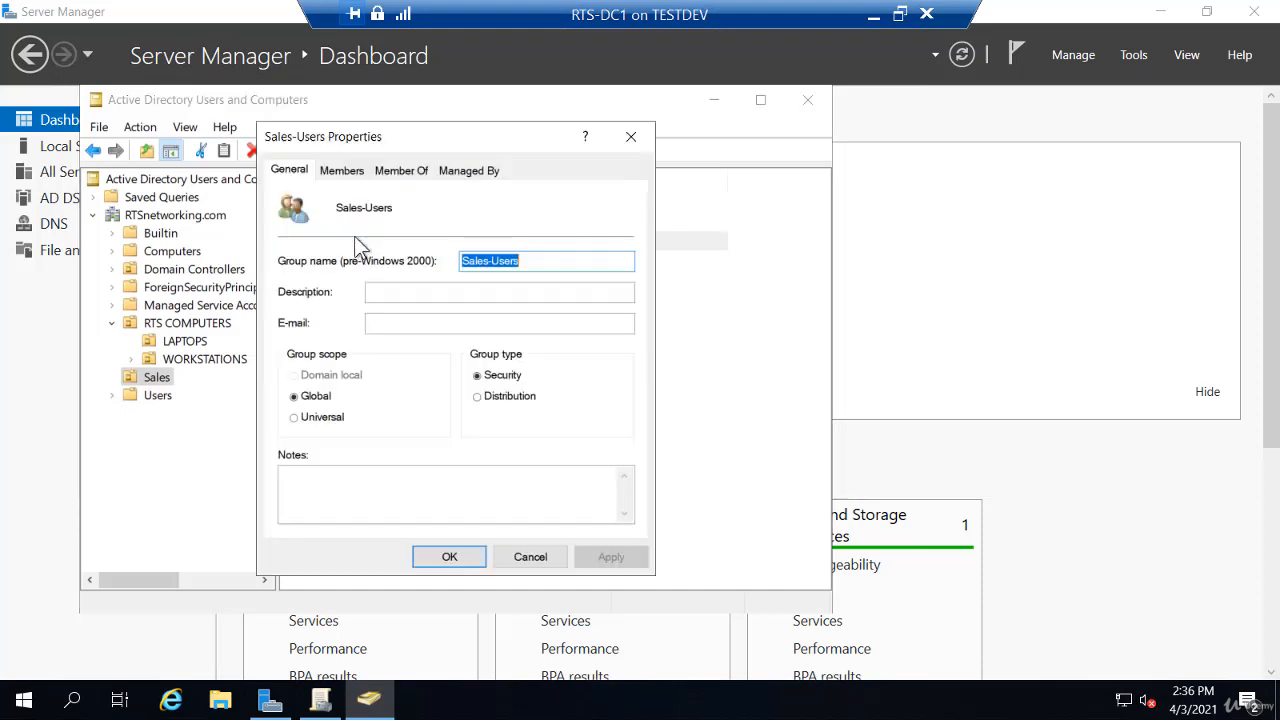
click(343, 172)
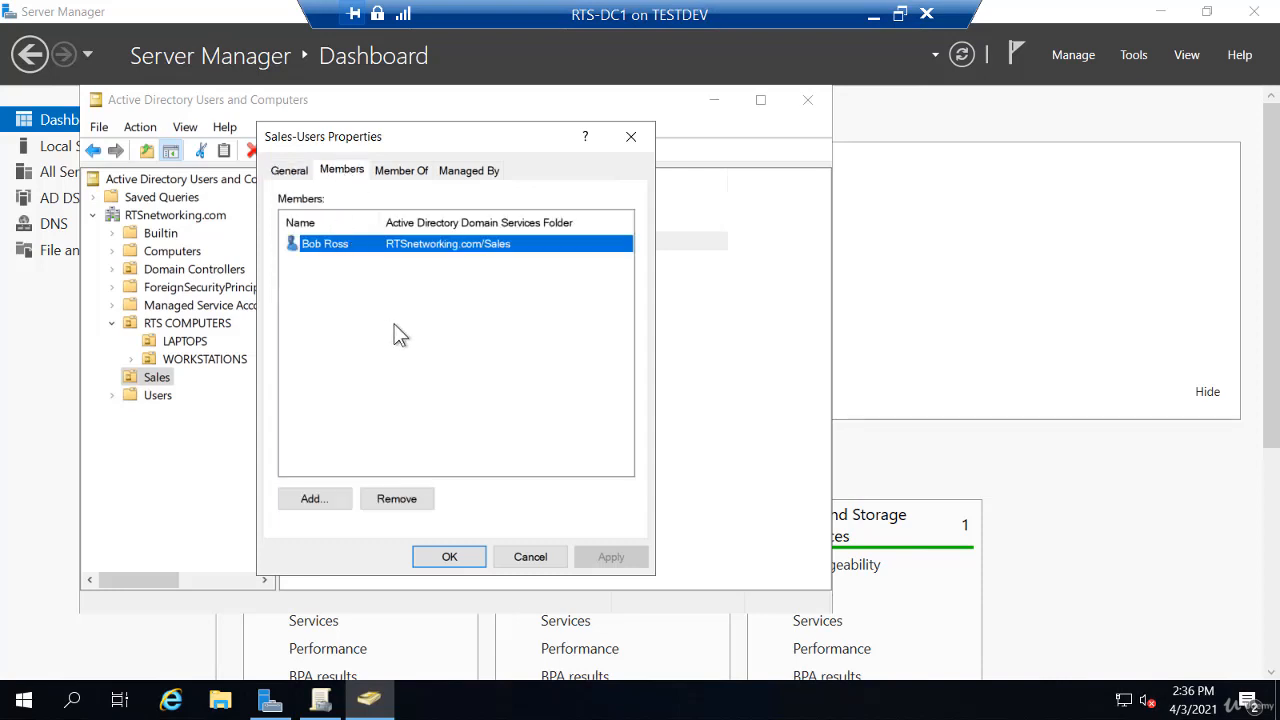
click(462, 557)
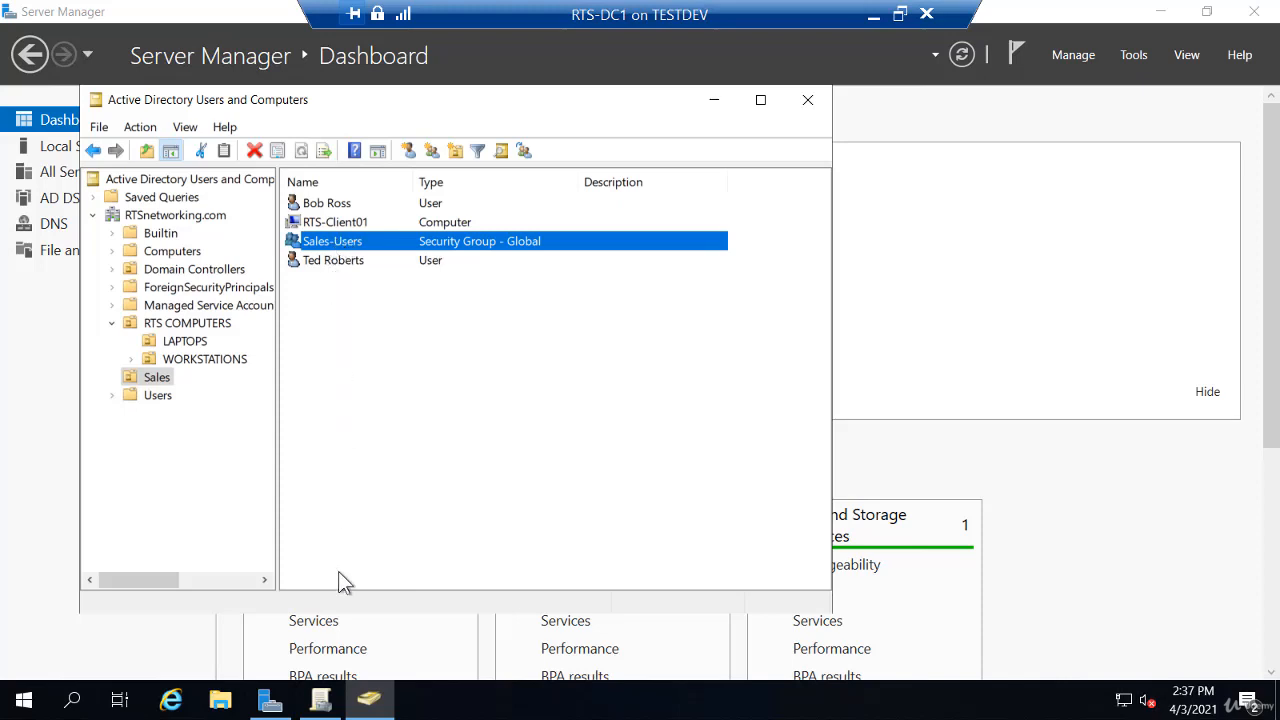
click(320, 700)
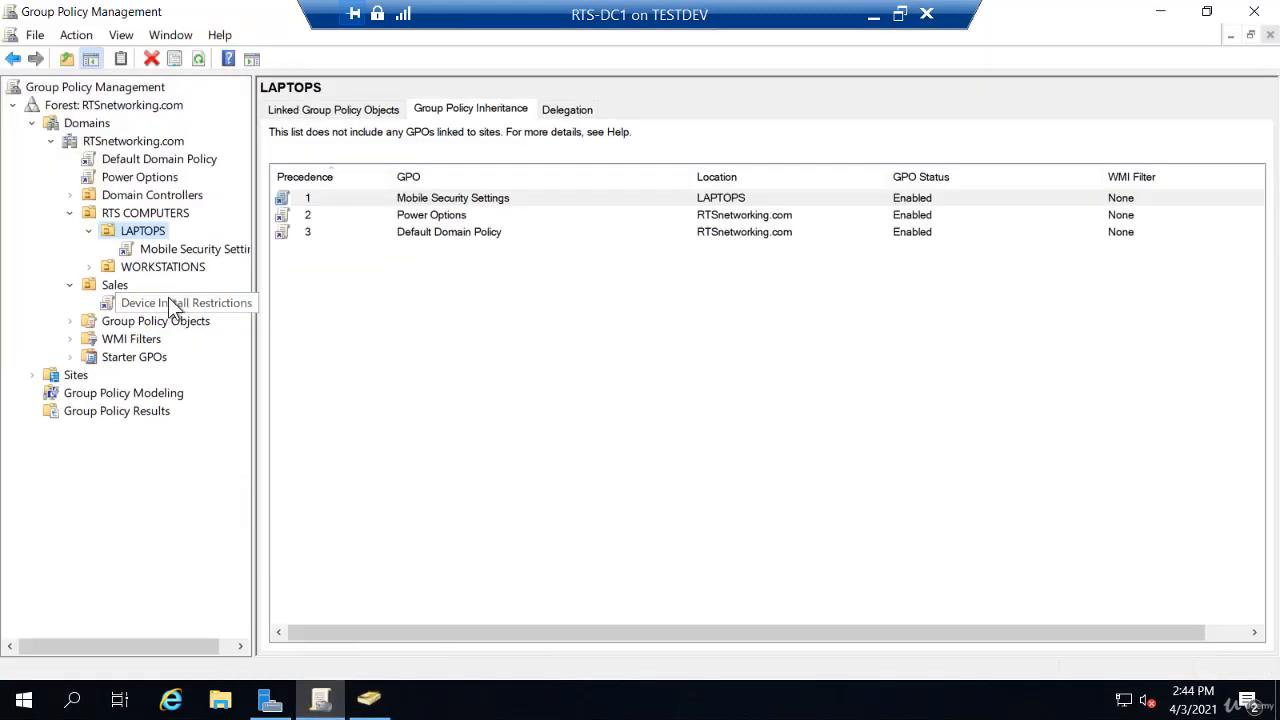
right_click(115, 285)
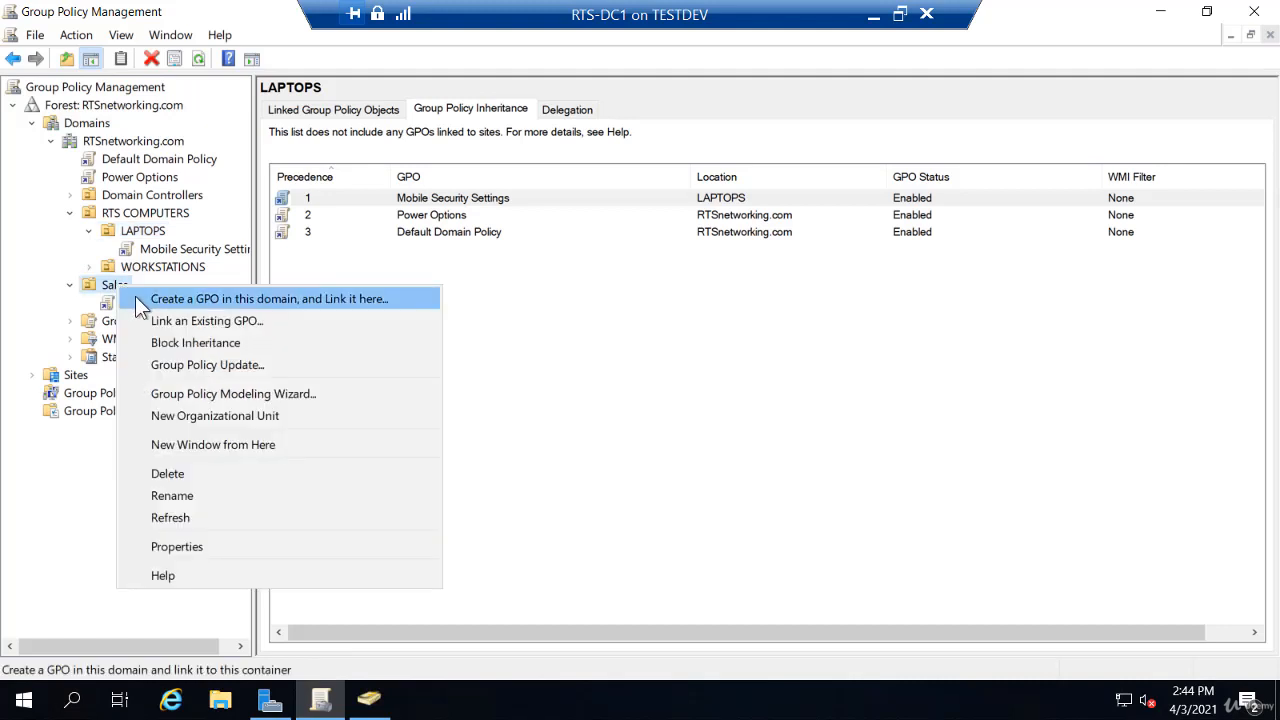
- Create a GPO named 'Sales User Settings' linked to the Sales OU and view its scope
click(135, 298)
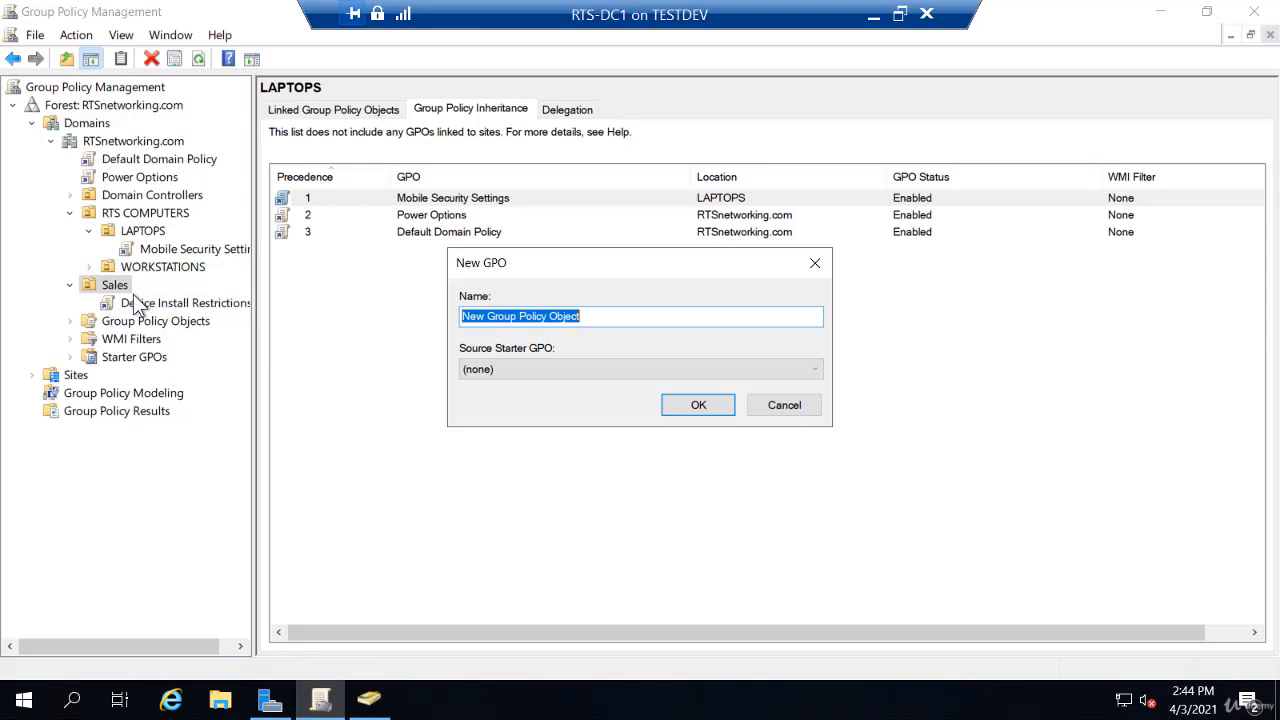
text(Sales)
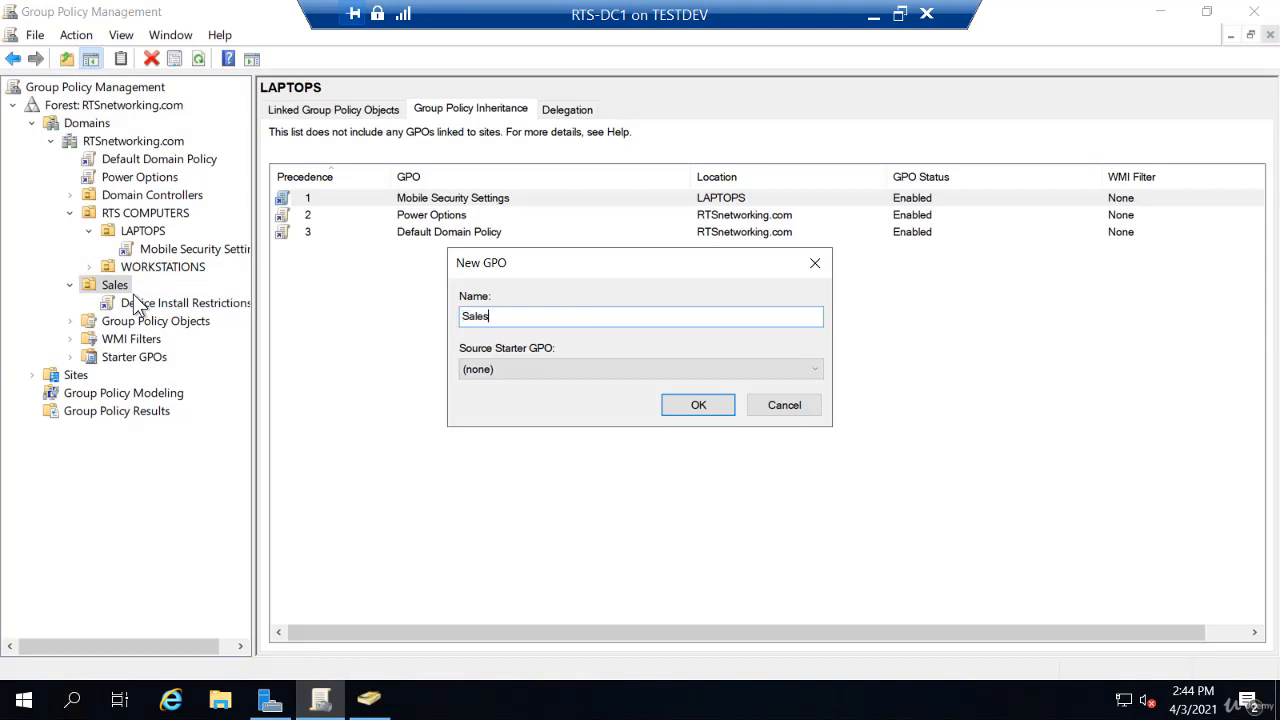
text( User Settings)
key(Return)
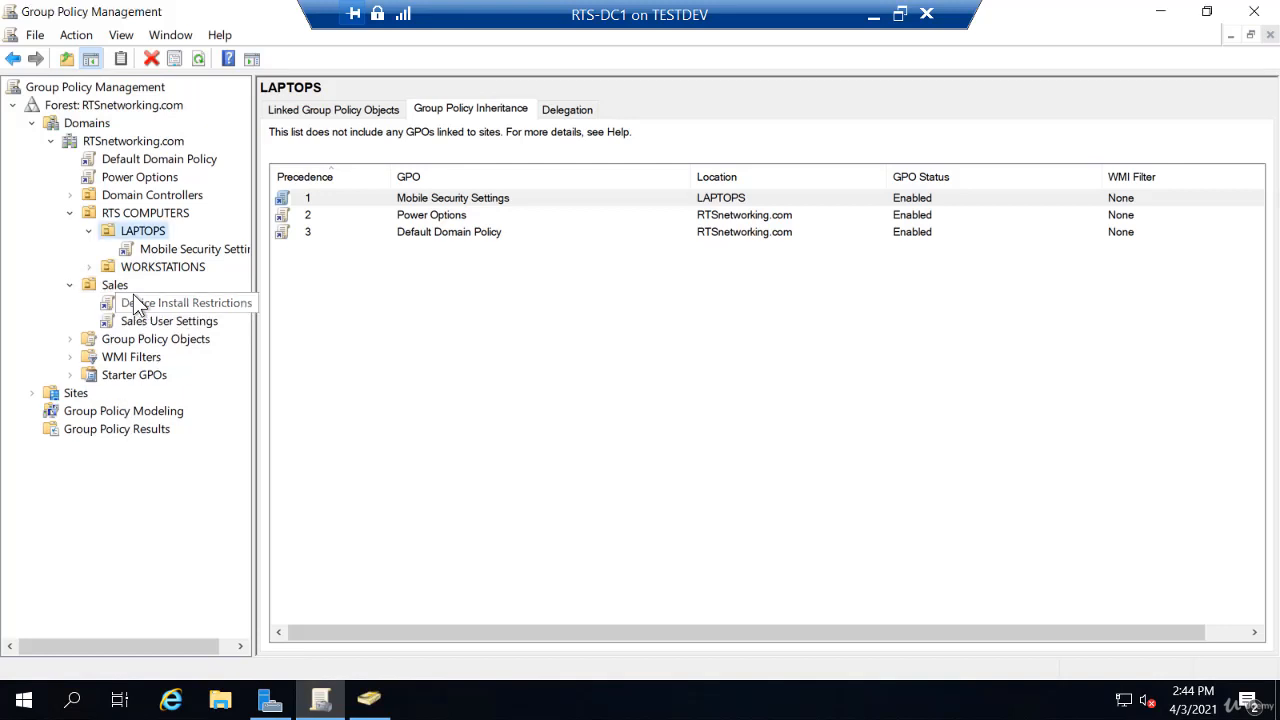
click(151, 322)
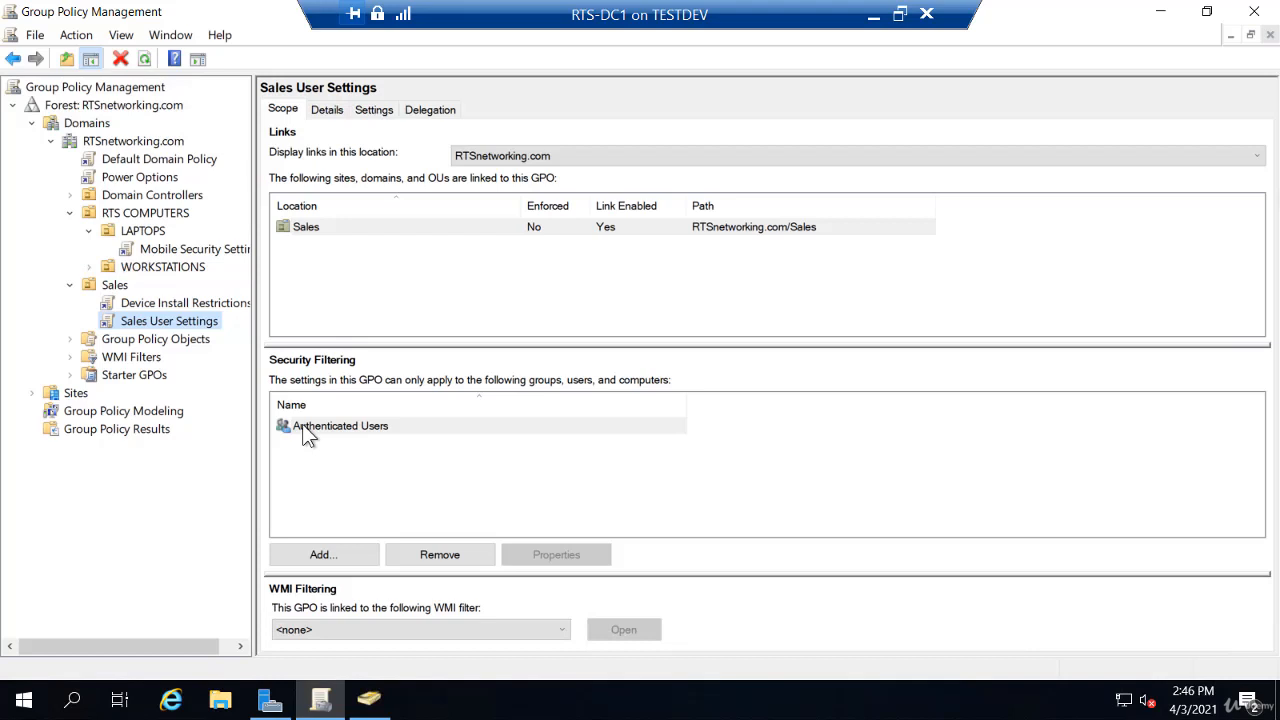
- Add the Sales-Users group to the Sales User Settings security filtering
click(308, 433)
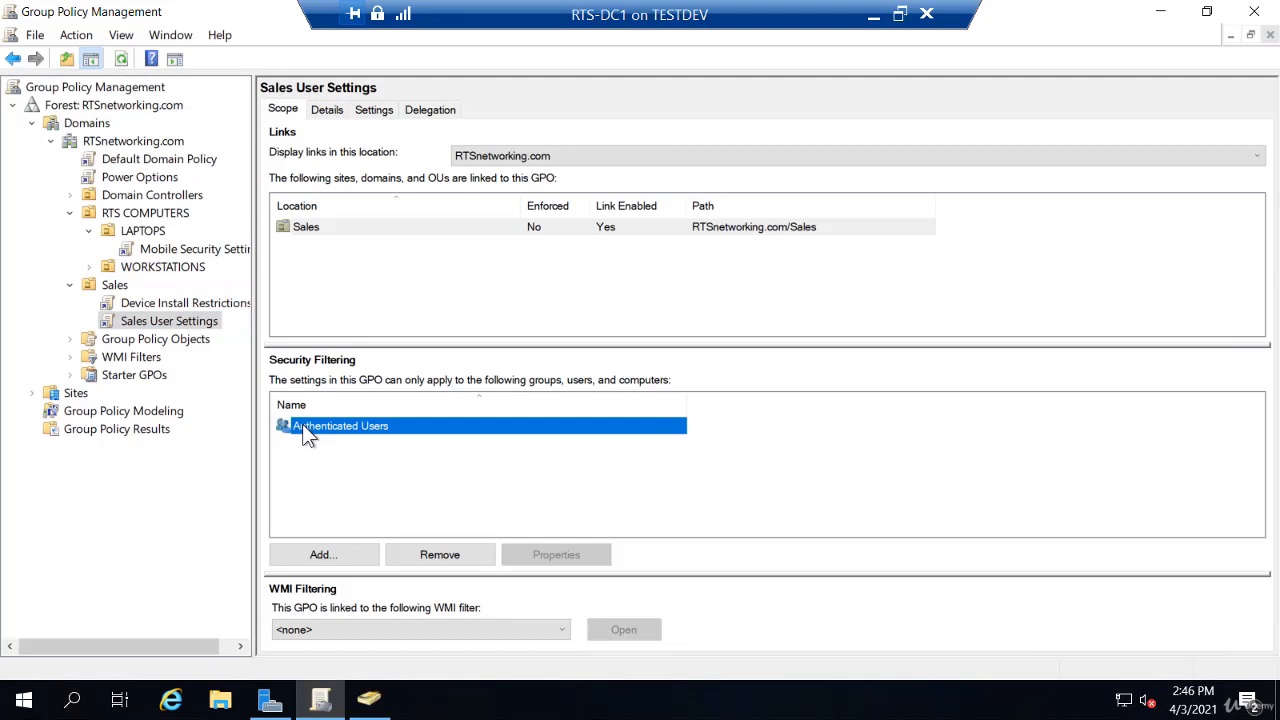
click(326, 556)
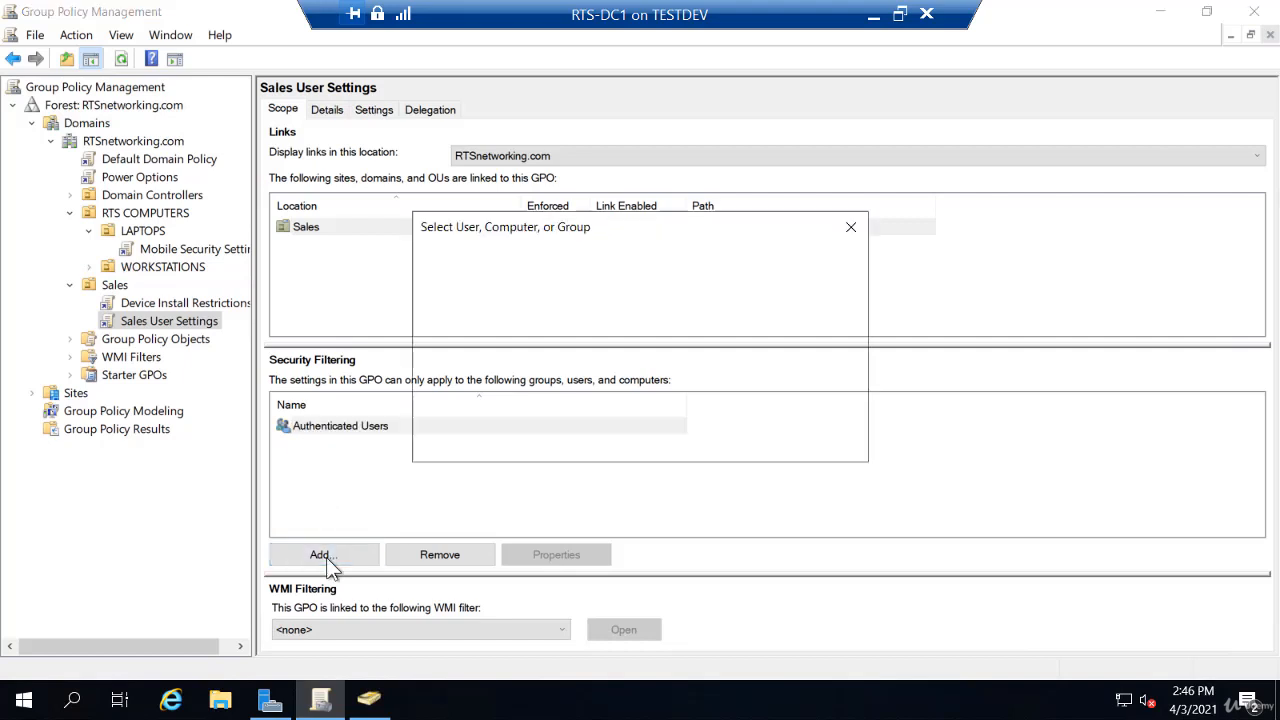
text(sa)
click(804, 377)
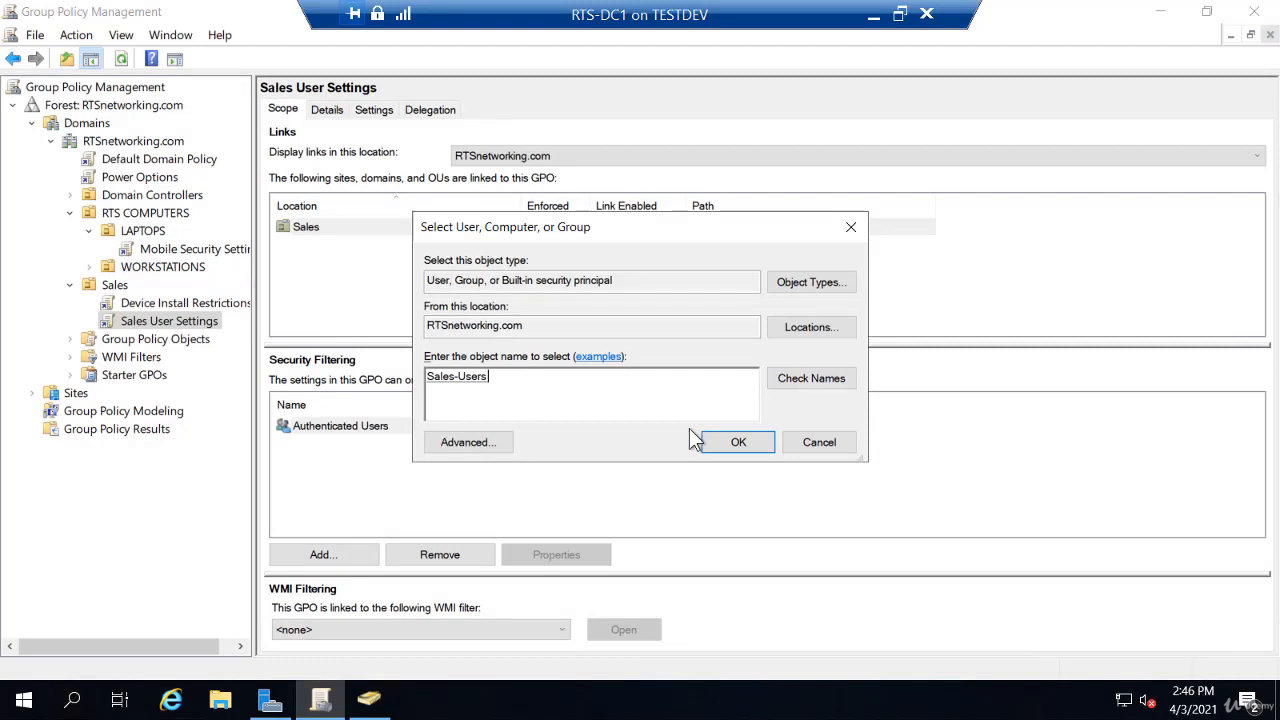
click(731, 442)
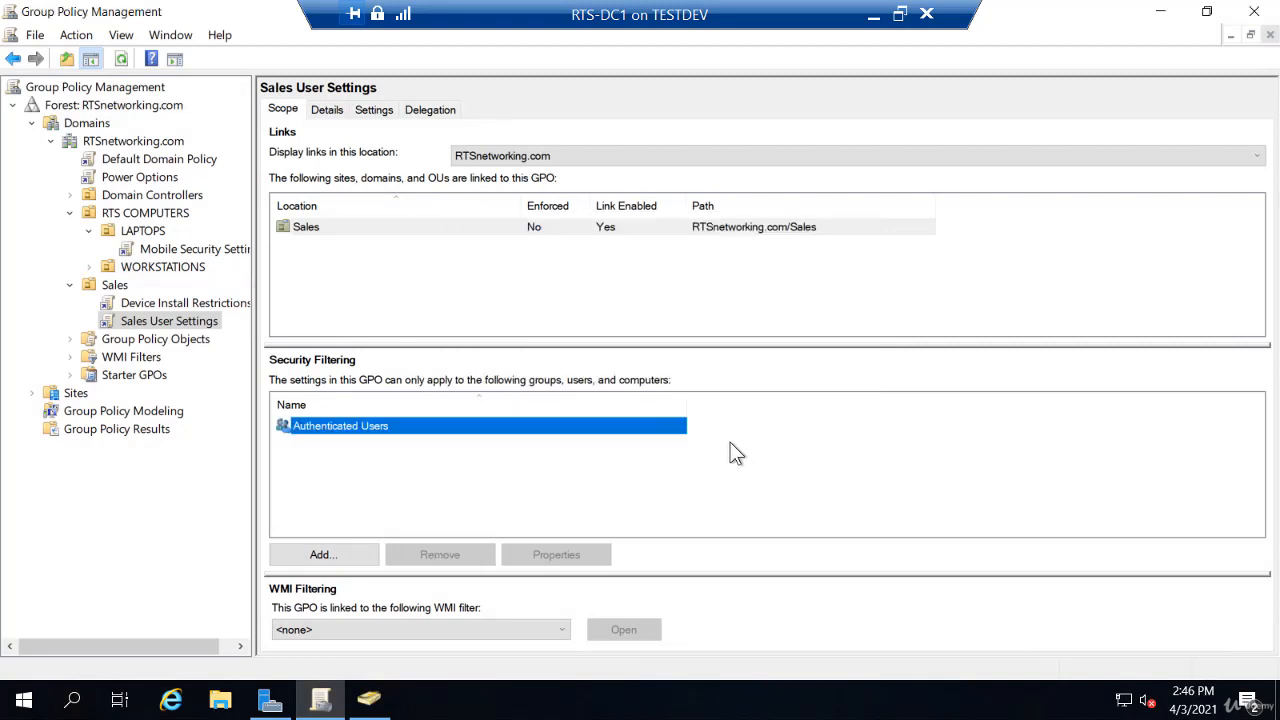
- Remove Authenticated Users from the security filtering and confirm the delegation prompt
click(366, 428)
click(438, 555)
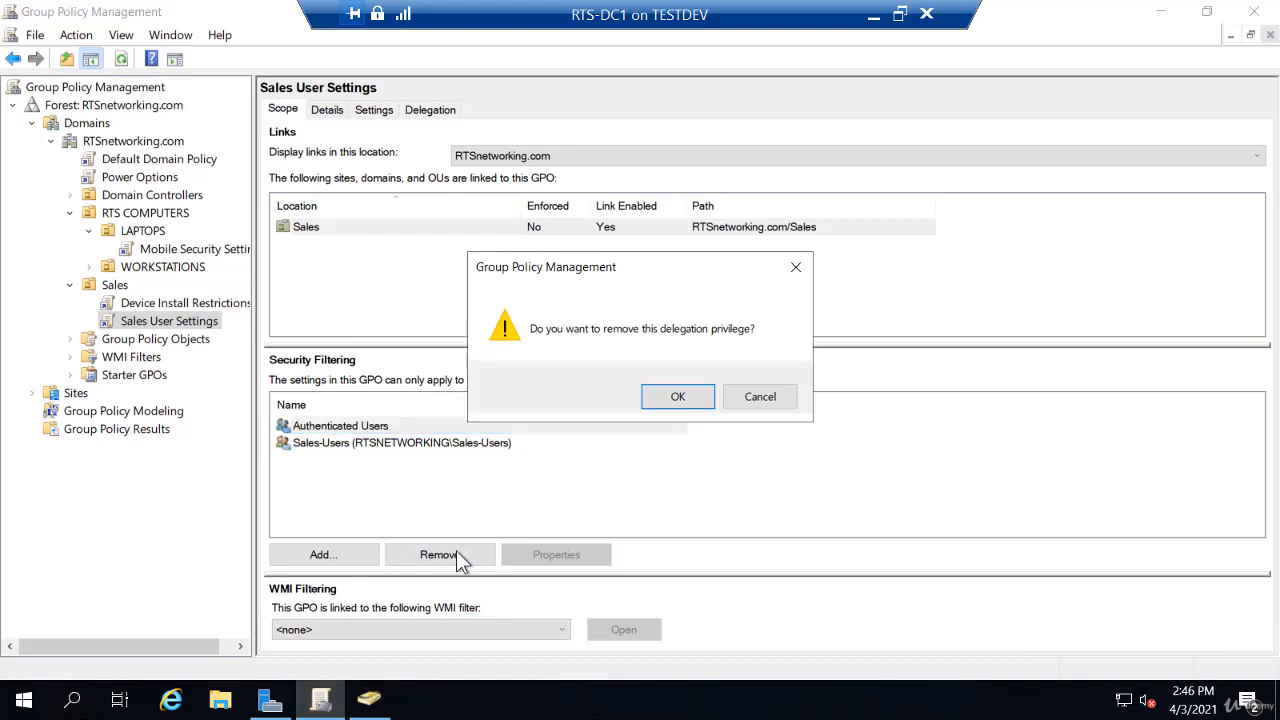
click(680, 397)
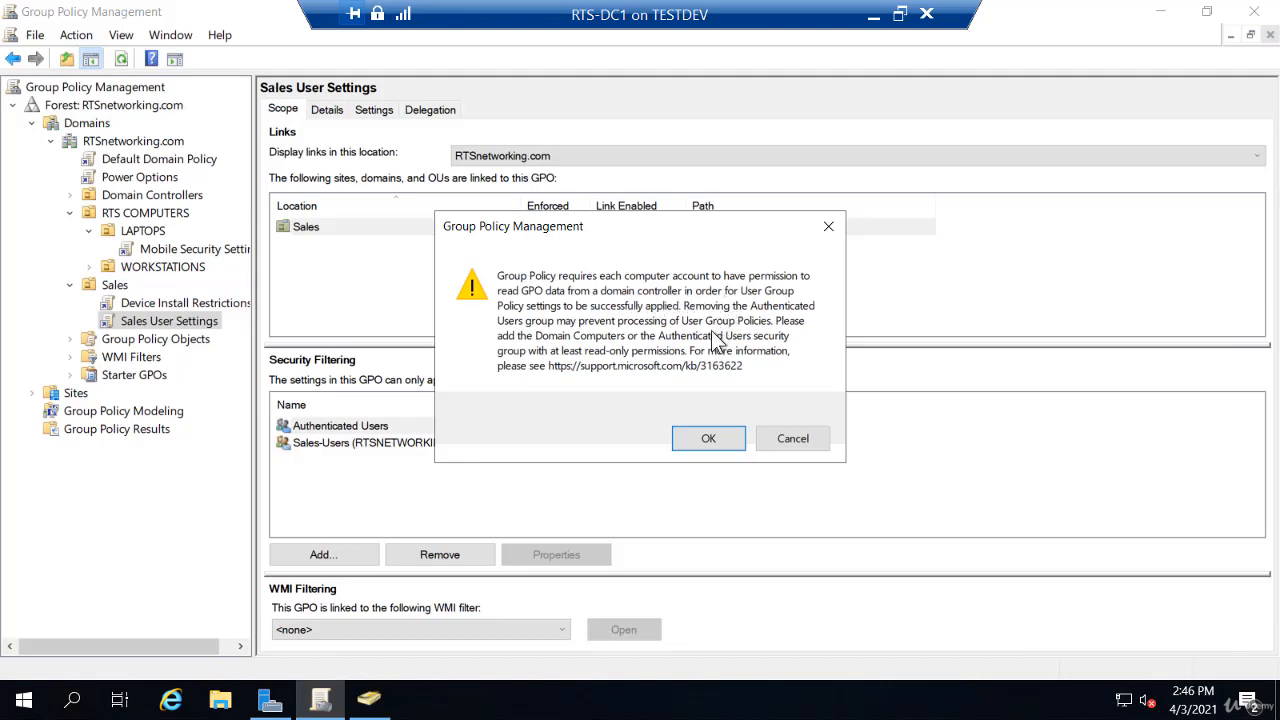
- Acknowledge the warning to finish removing Authenticated Users, then switch to Active Directory Users and Computers
click(723, 437)
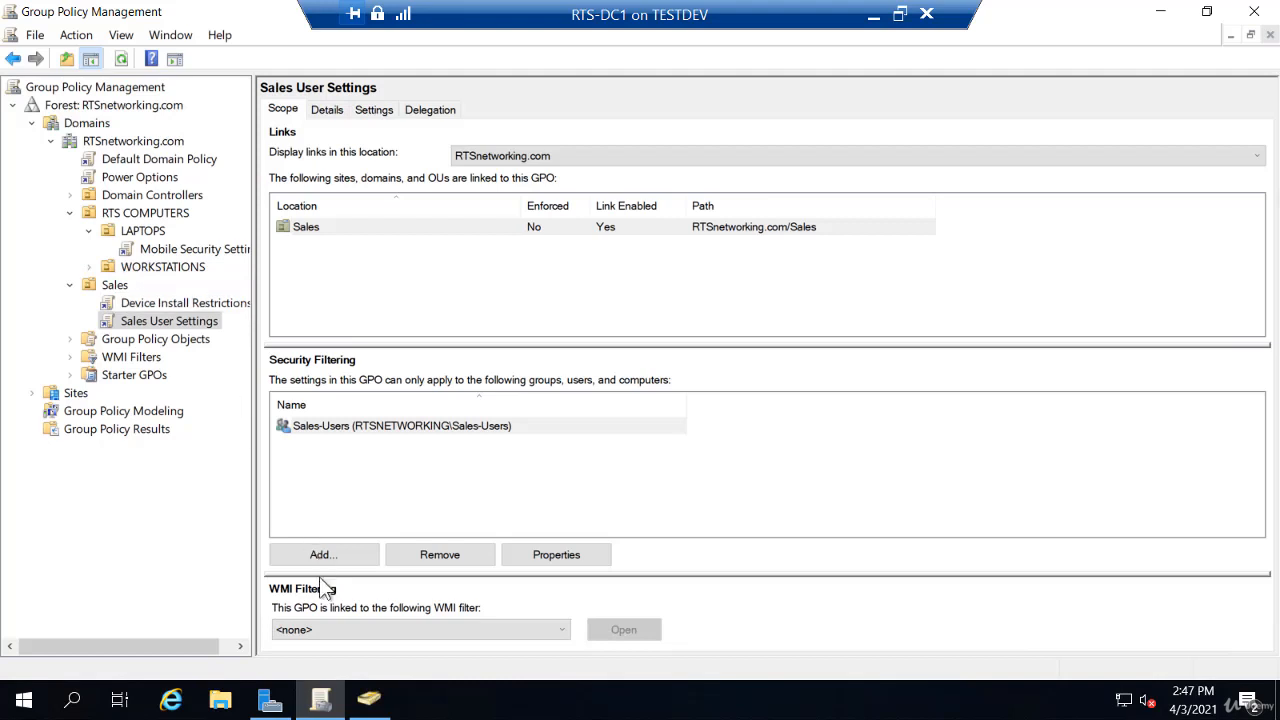
click(366, 702)
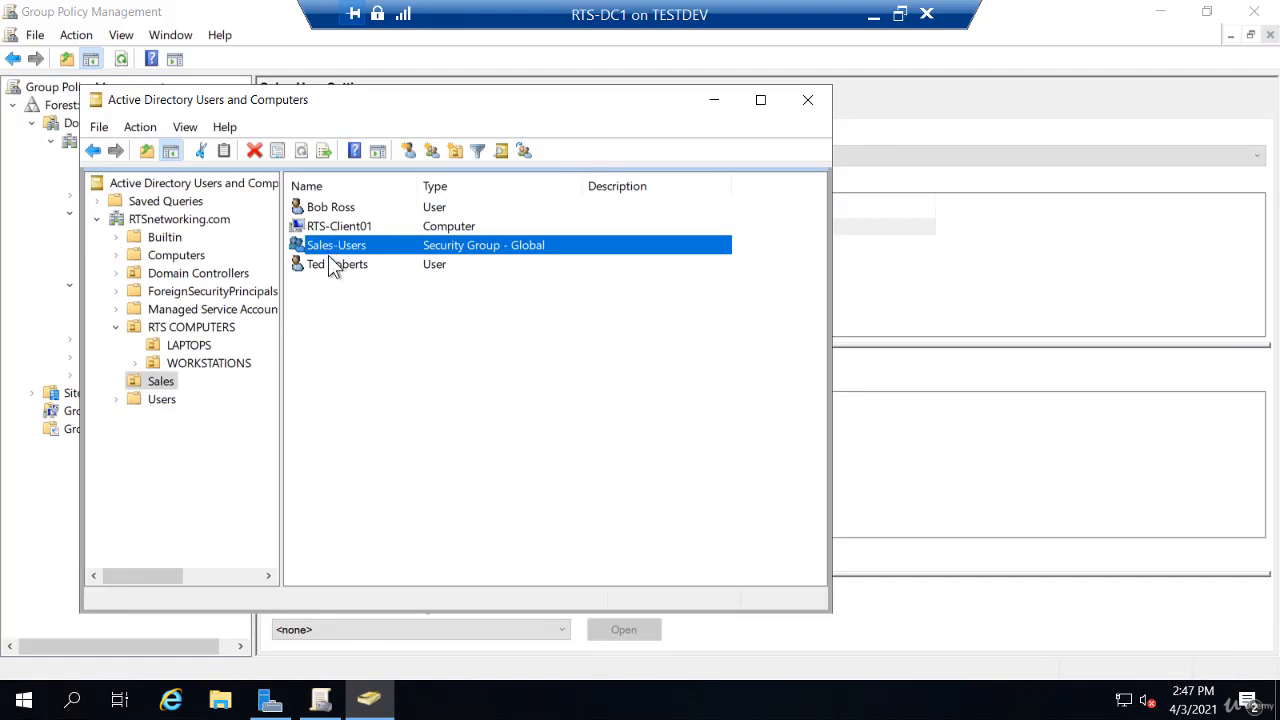
- Bring Group Policy Management back in front, showing Sales User Settings filtered only to Sales-Users
click(307, 43)
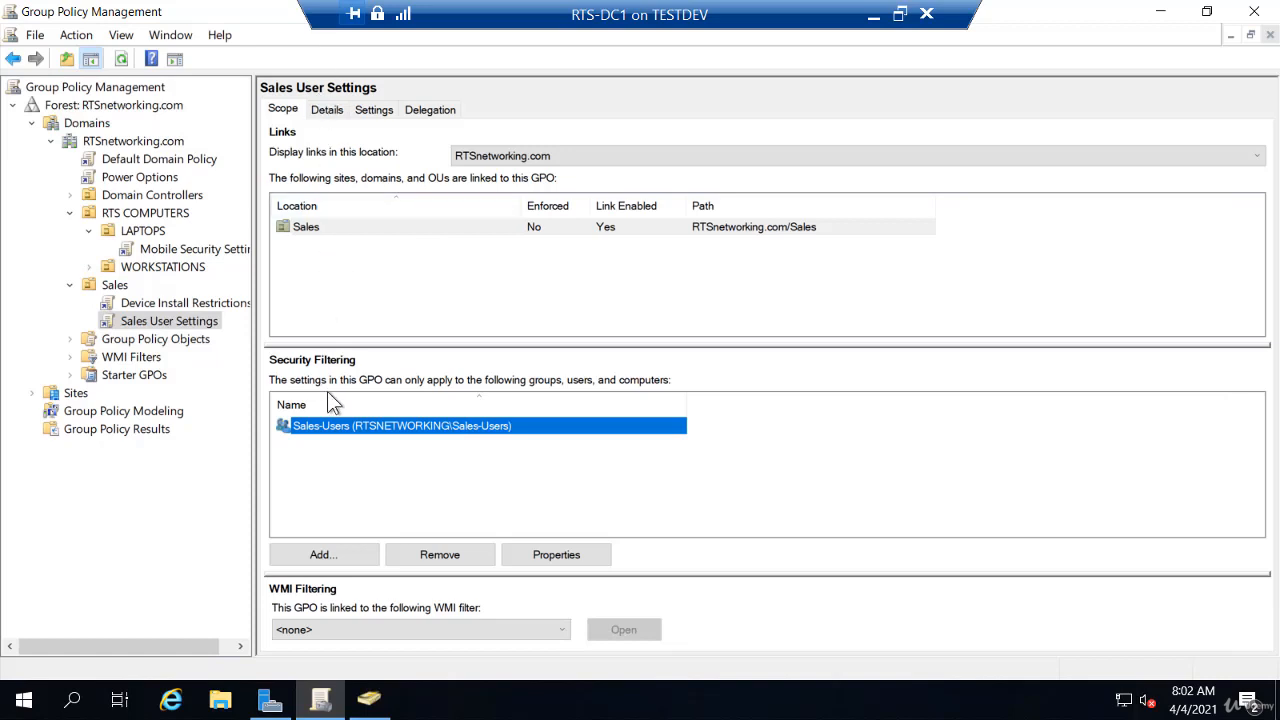
- Switch to Active Directory Users and Computers and create a group named 'Sales-Computers' in the Sales OU
click(369, 700)
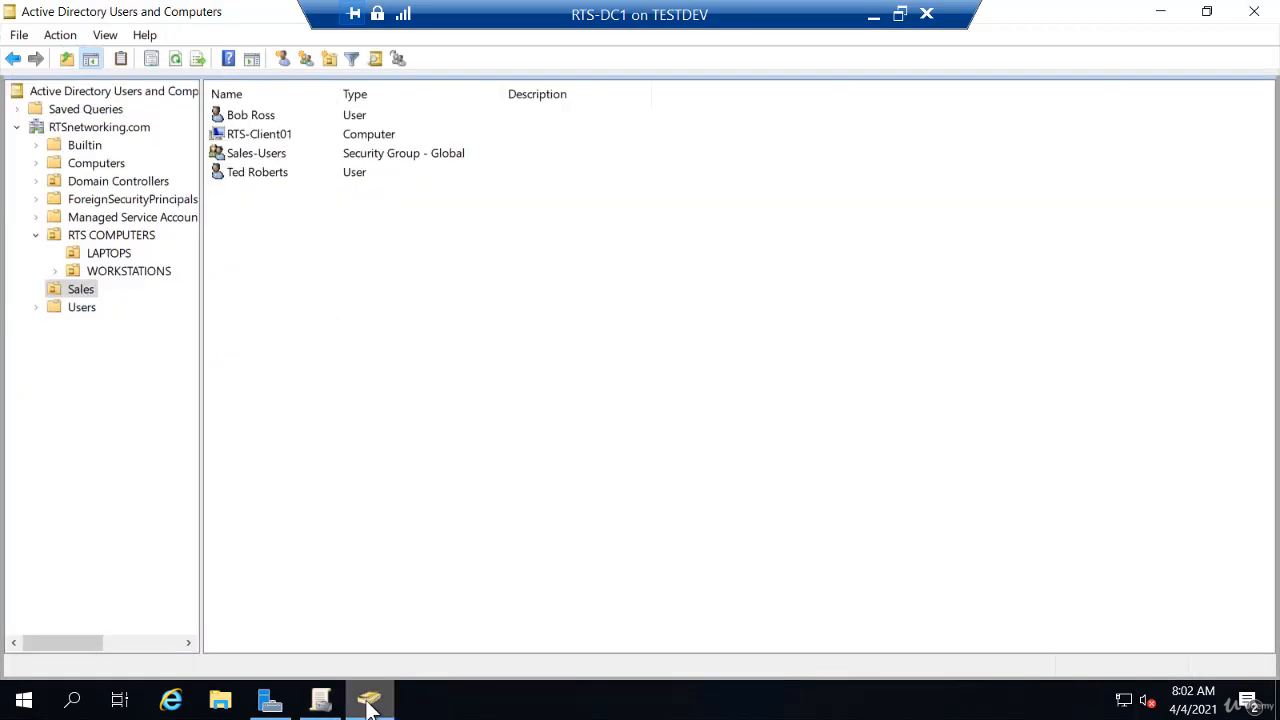
right_click(265, 240)
mouse_move(318, 318)
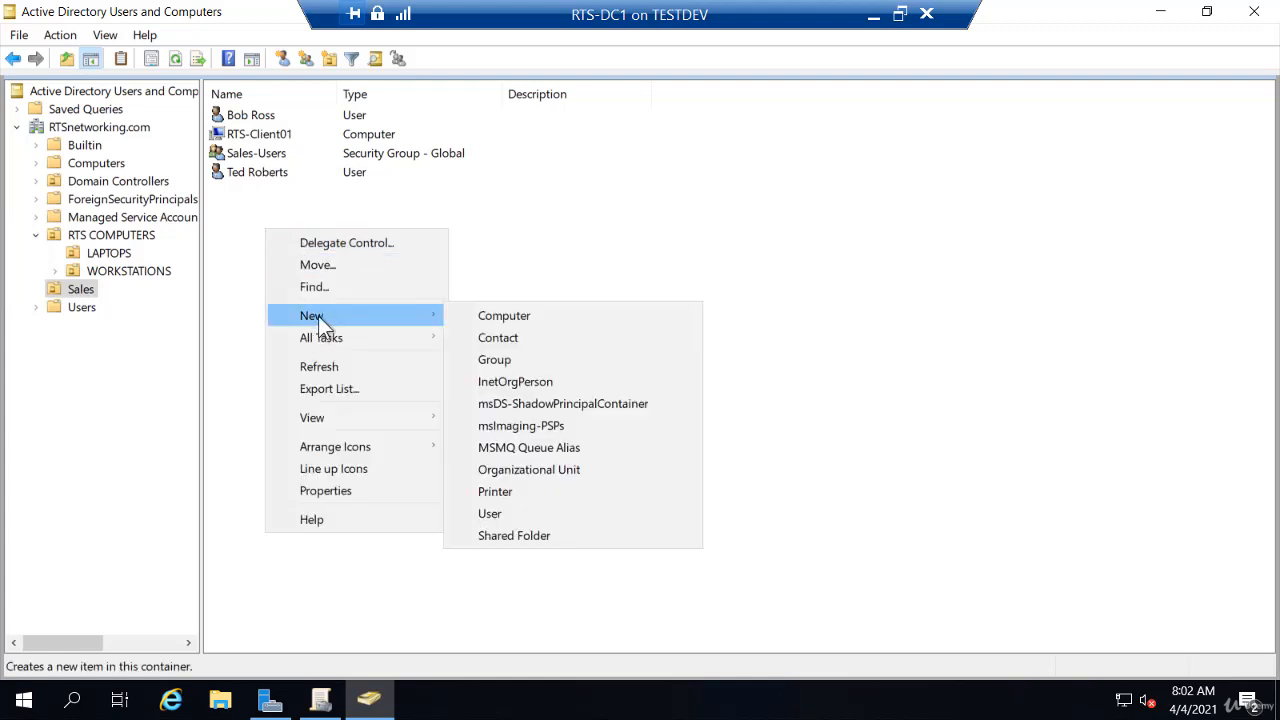
click(502, 362)
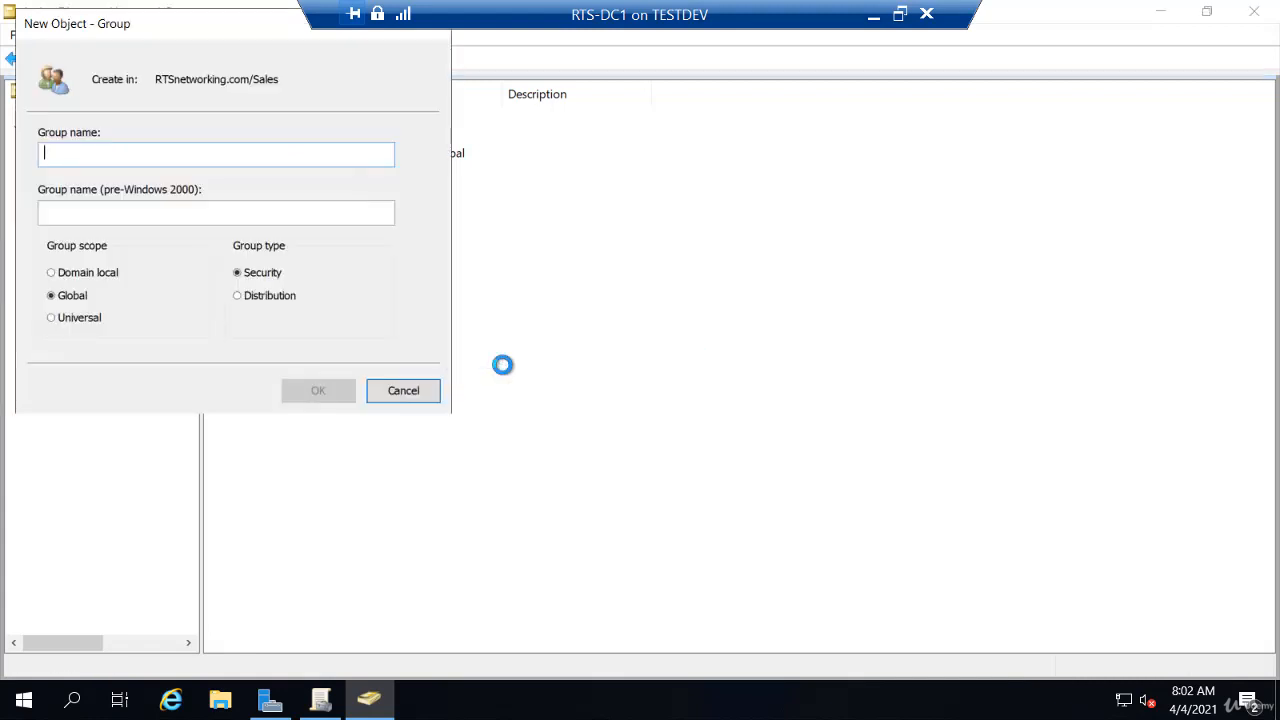
text(Sales-C)
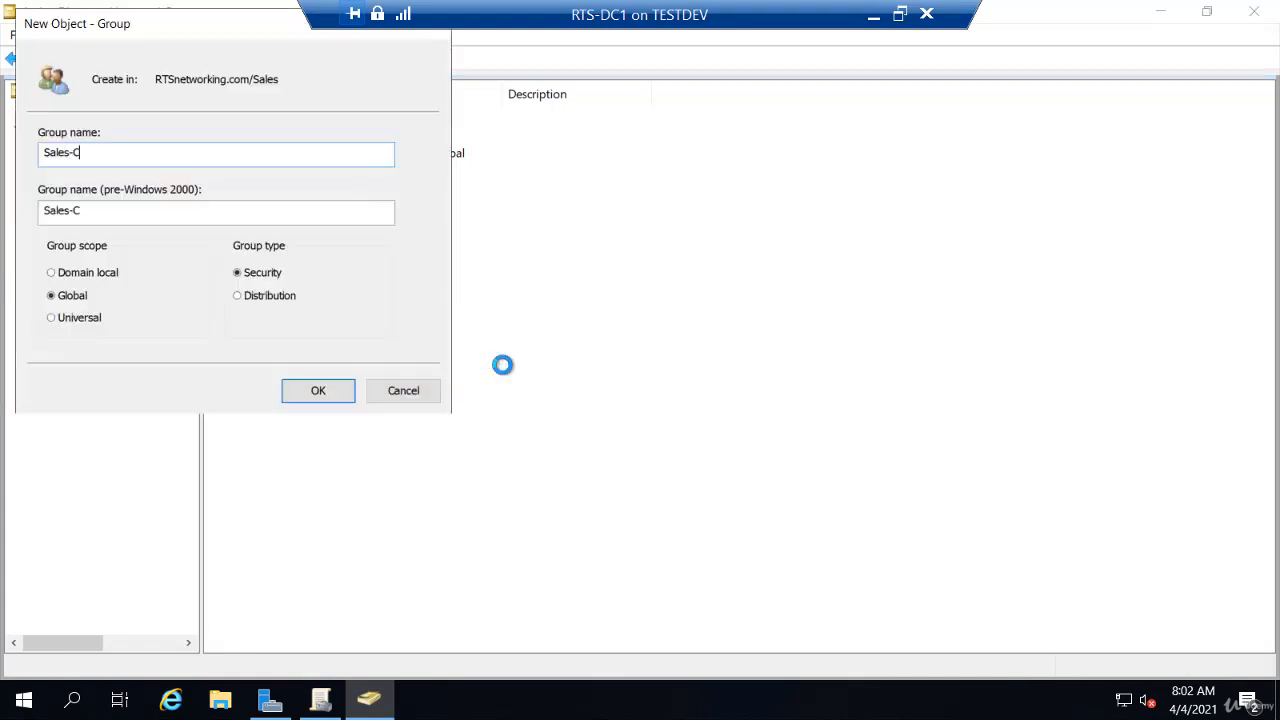
text(omputers)
key(Return)
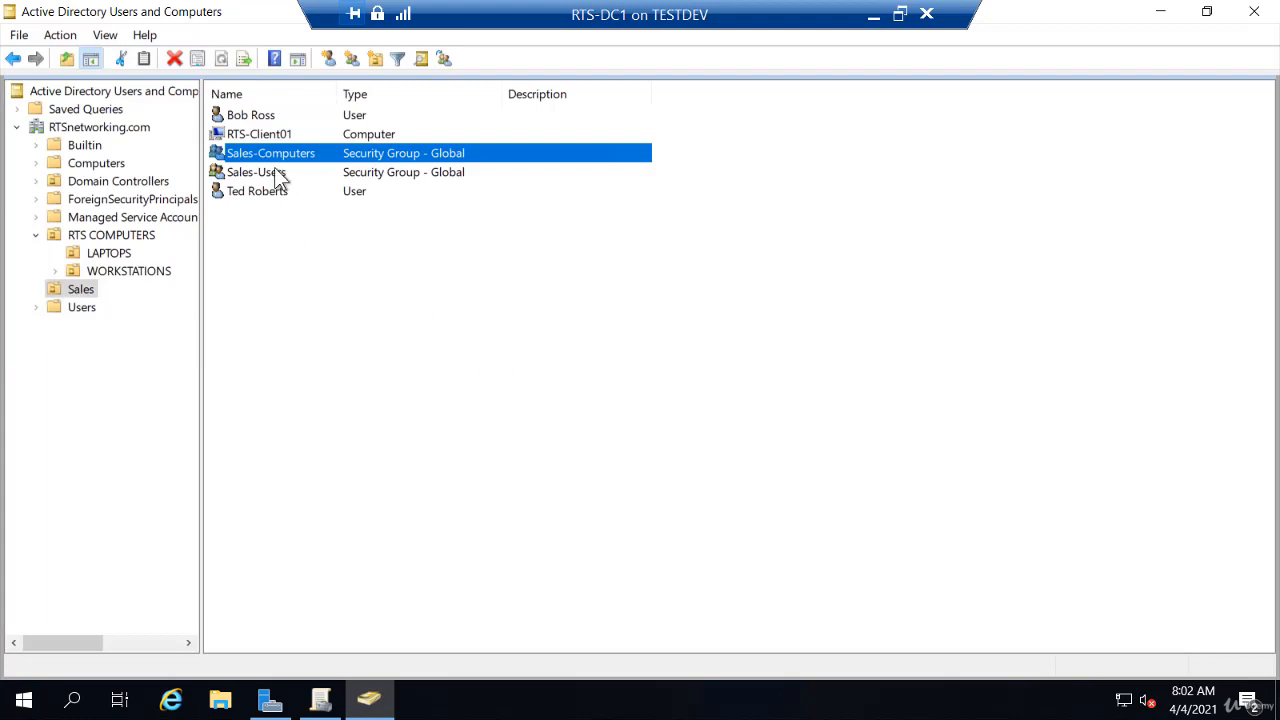
- Add computer RTS-Client01 to the Sales-Computers group, resolving the partial name 'sa'
right_click(270, 139)
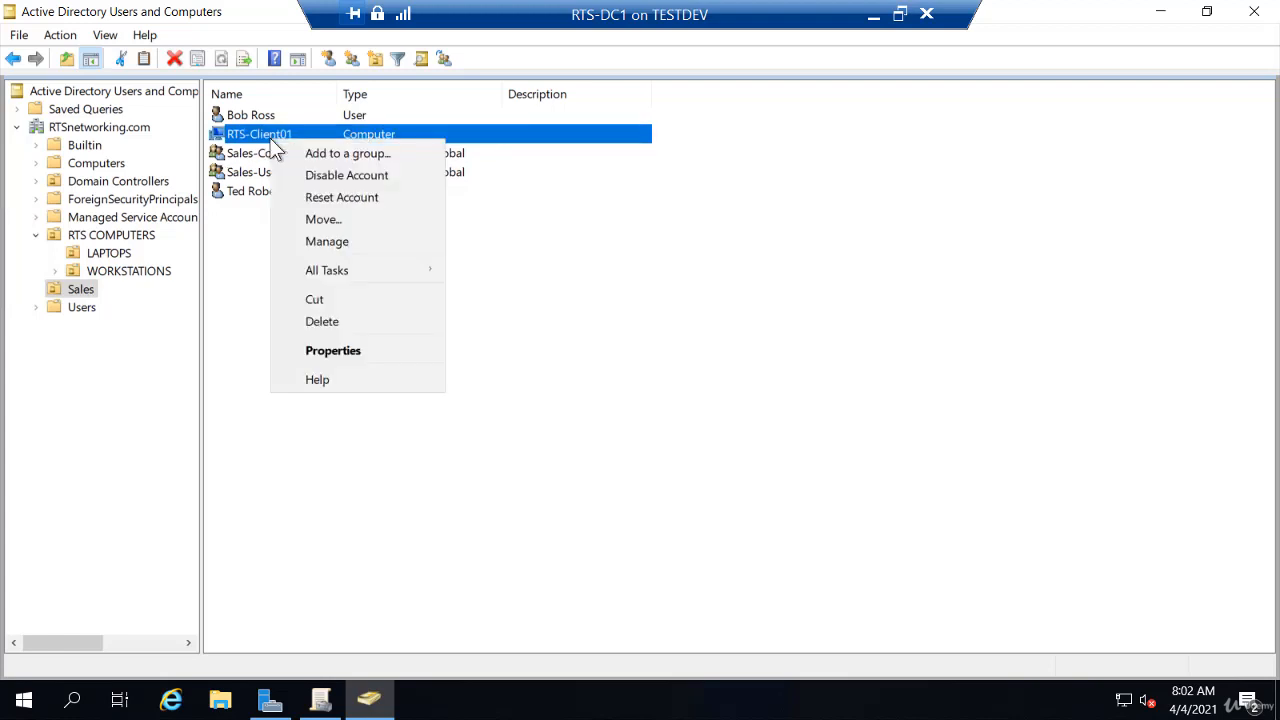
click(305, 156)
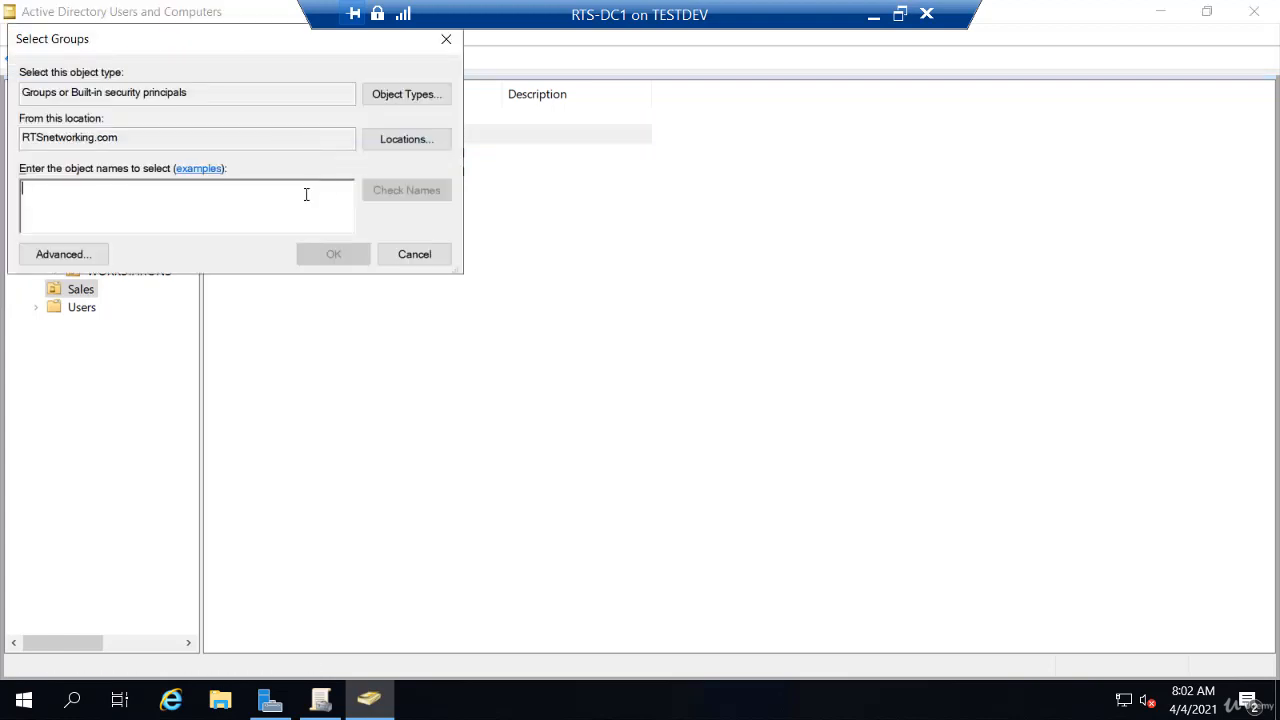
text(sa)
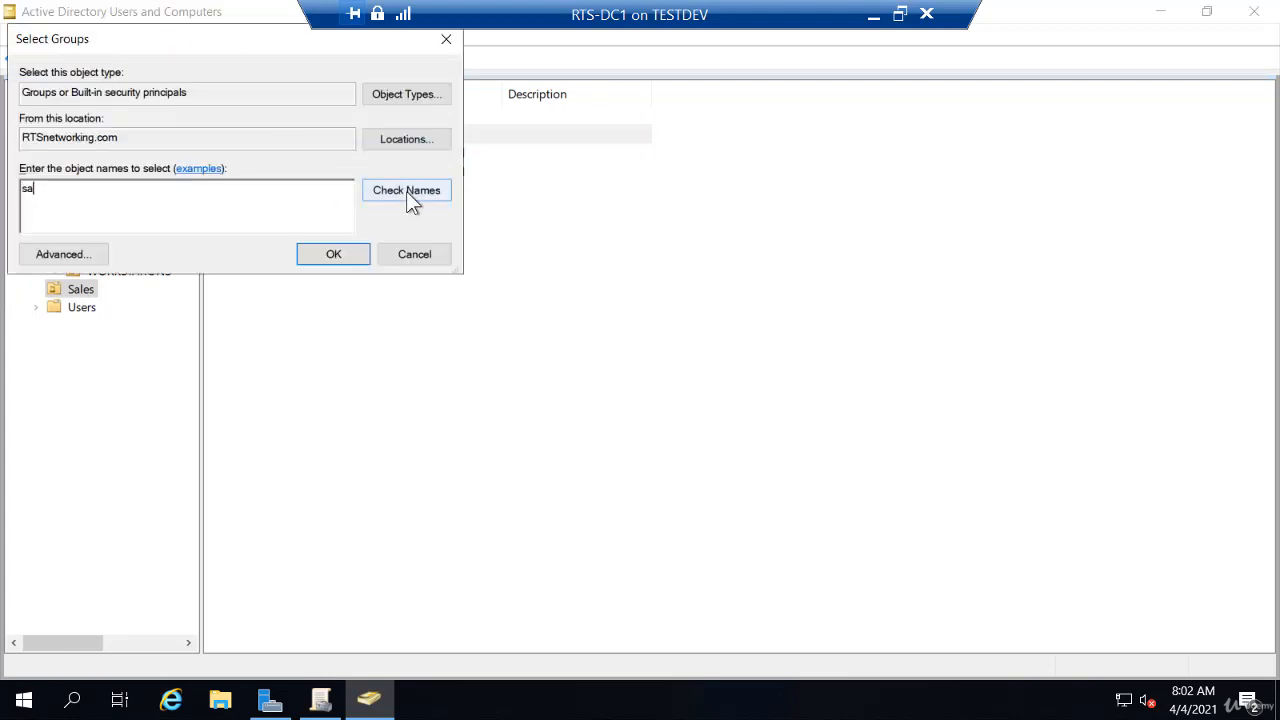
click(407, 195)
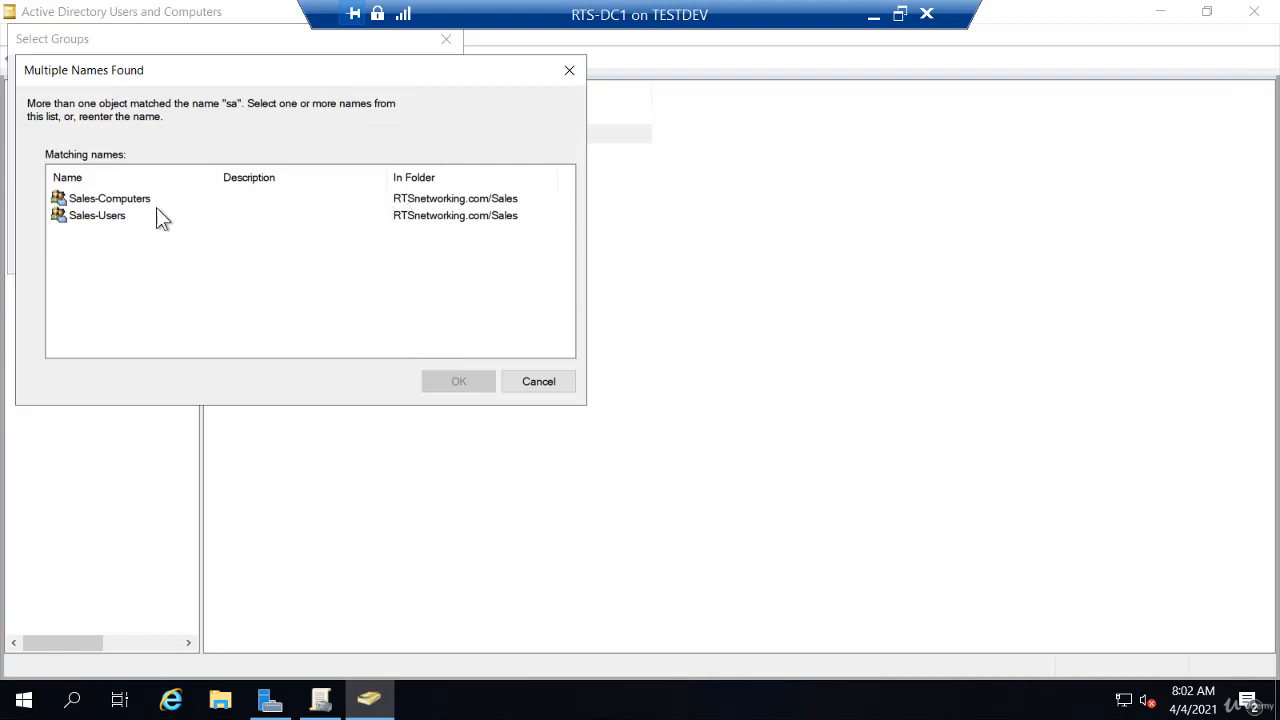
click(141, 201)
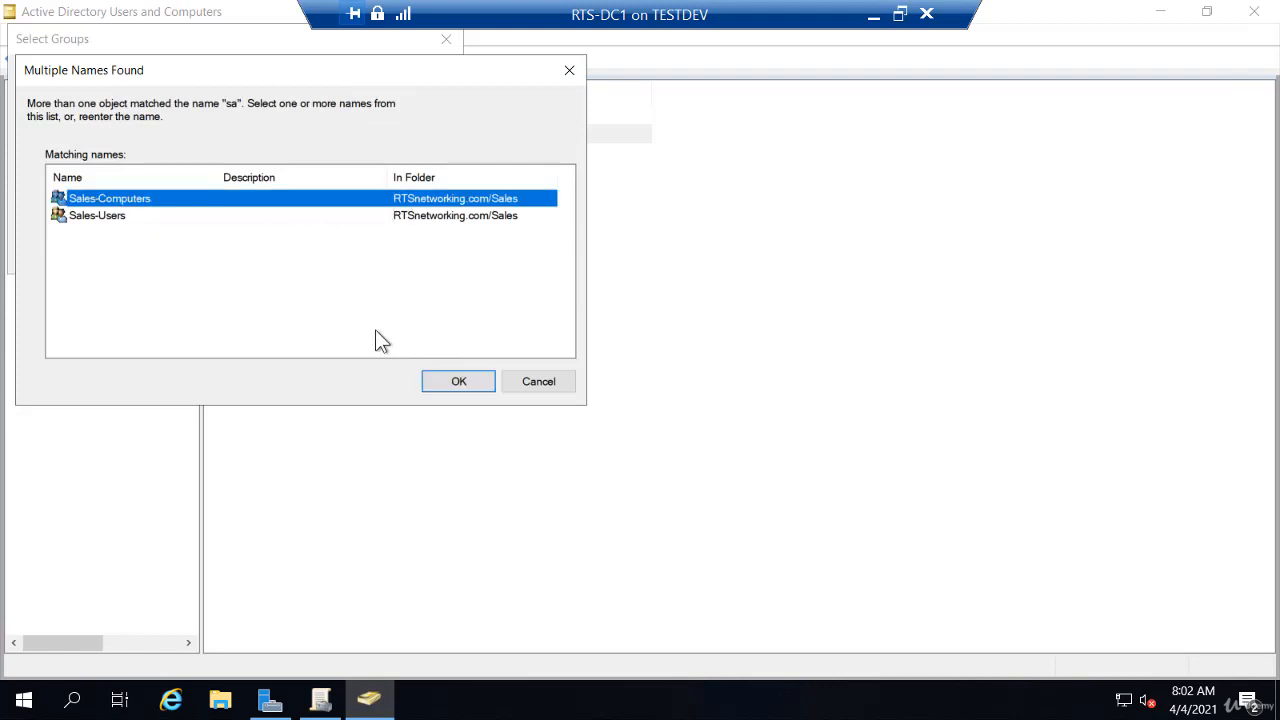
click(452, 385)
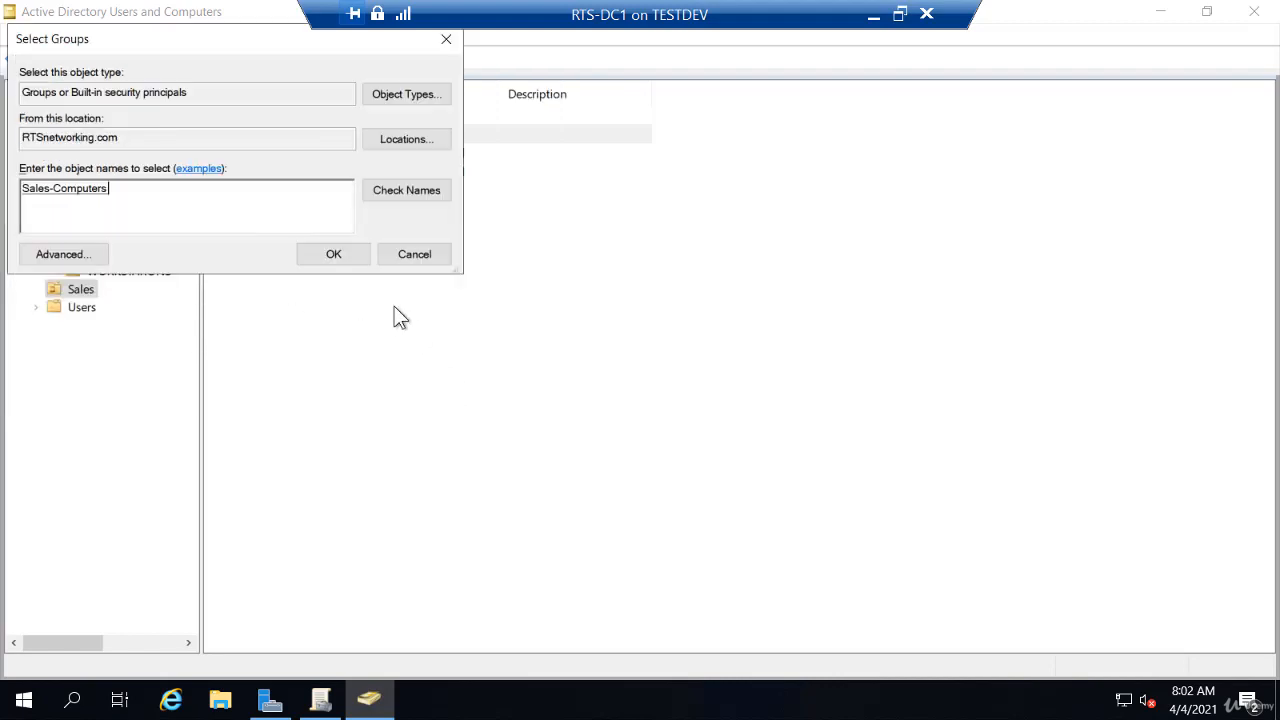
click(333, 256)
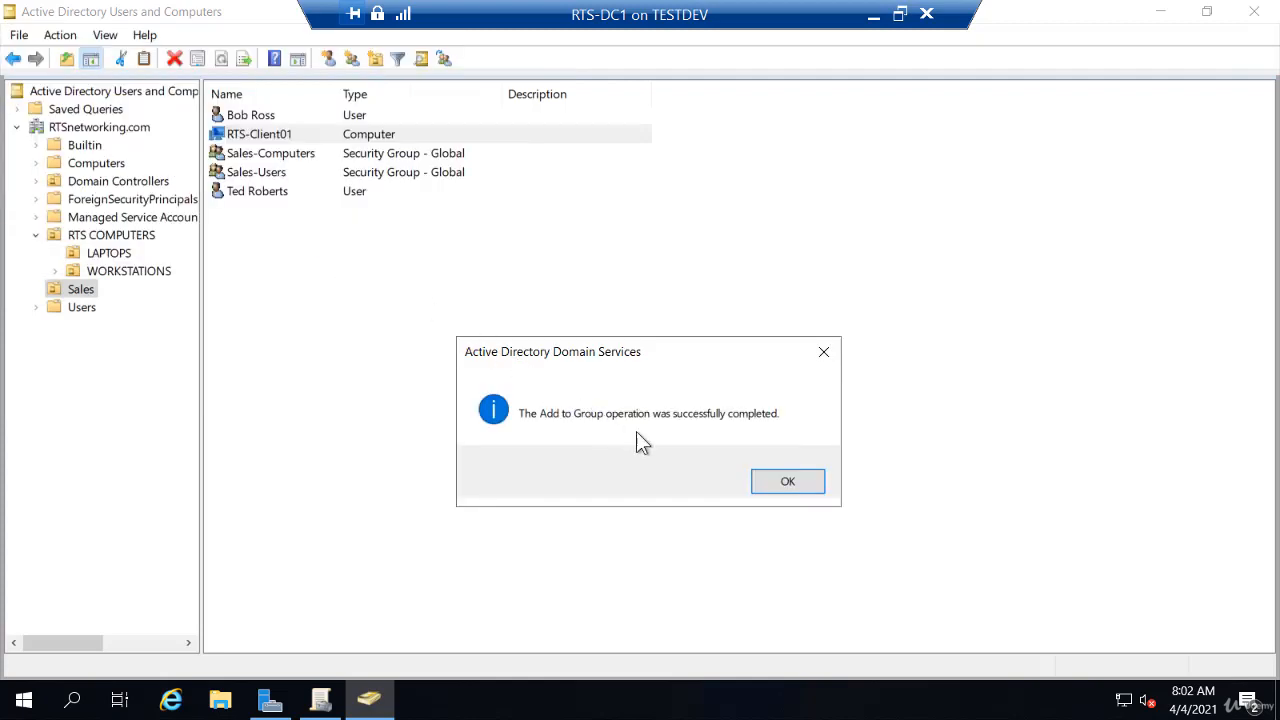
click(780, 484)
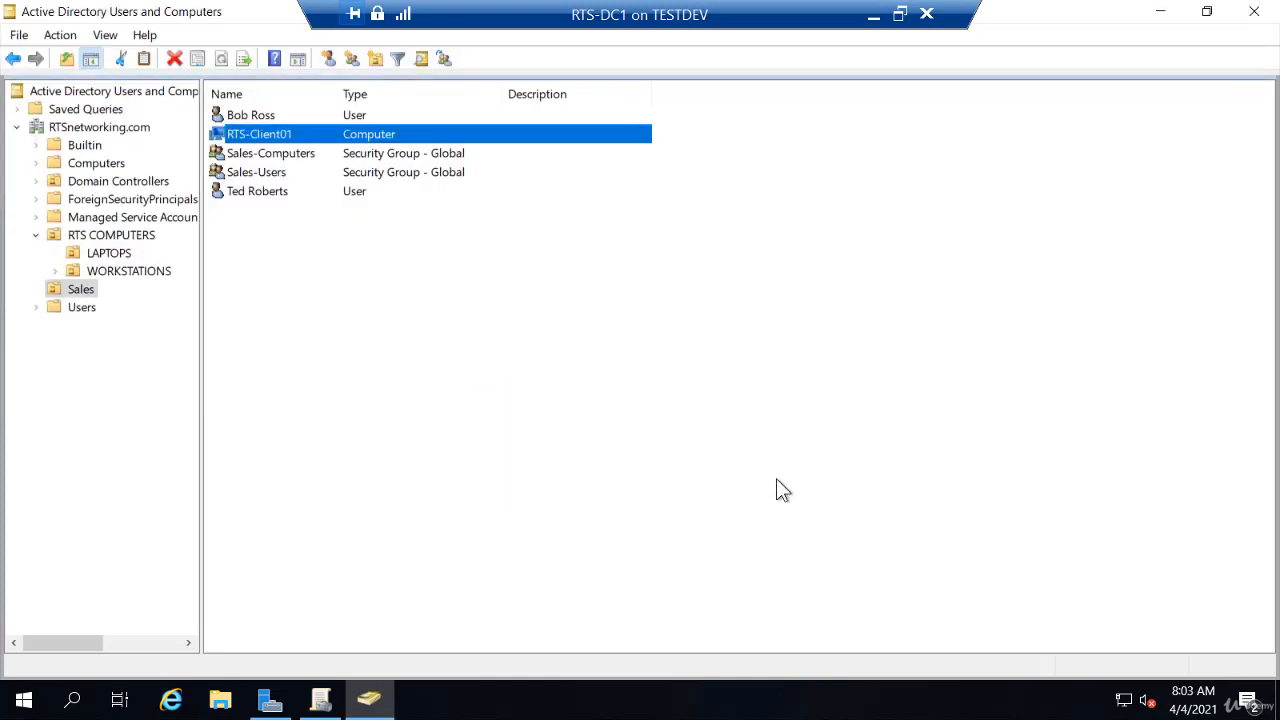
- Resolve 'sa' to Sales-Computers and add it to the GPO's Scope tab Security Filtering
click(320, 700)
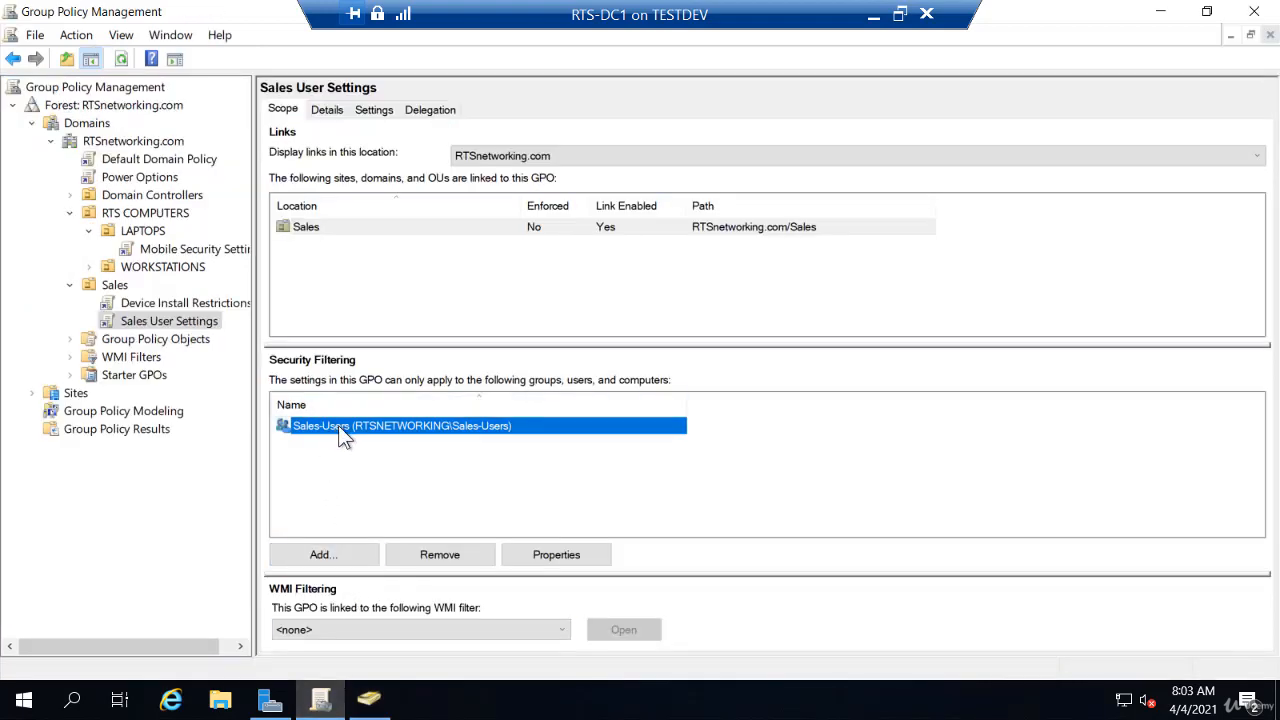
click(334, 554)
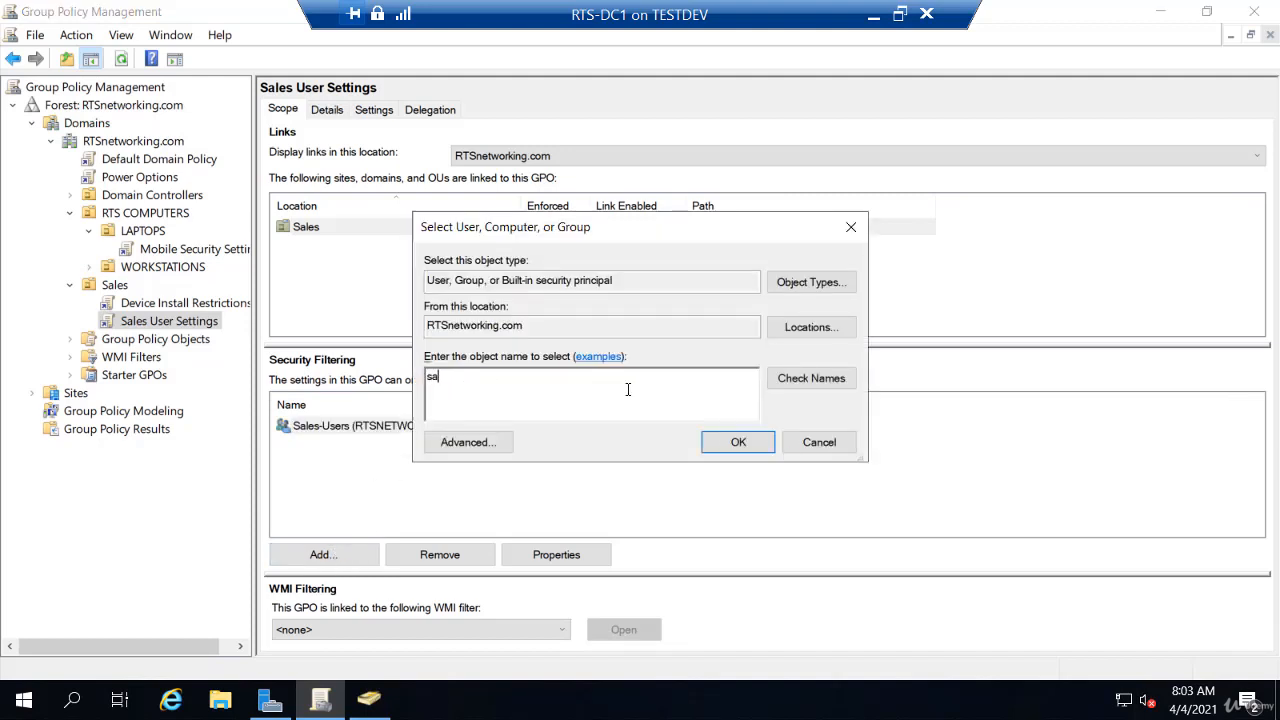
click(813, 384)
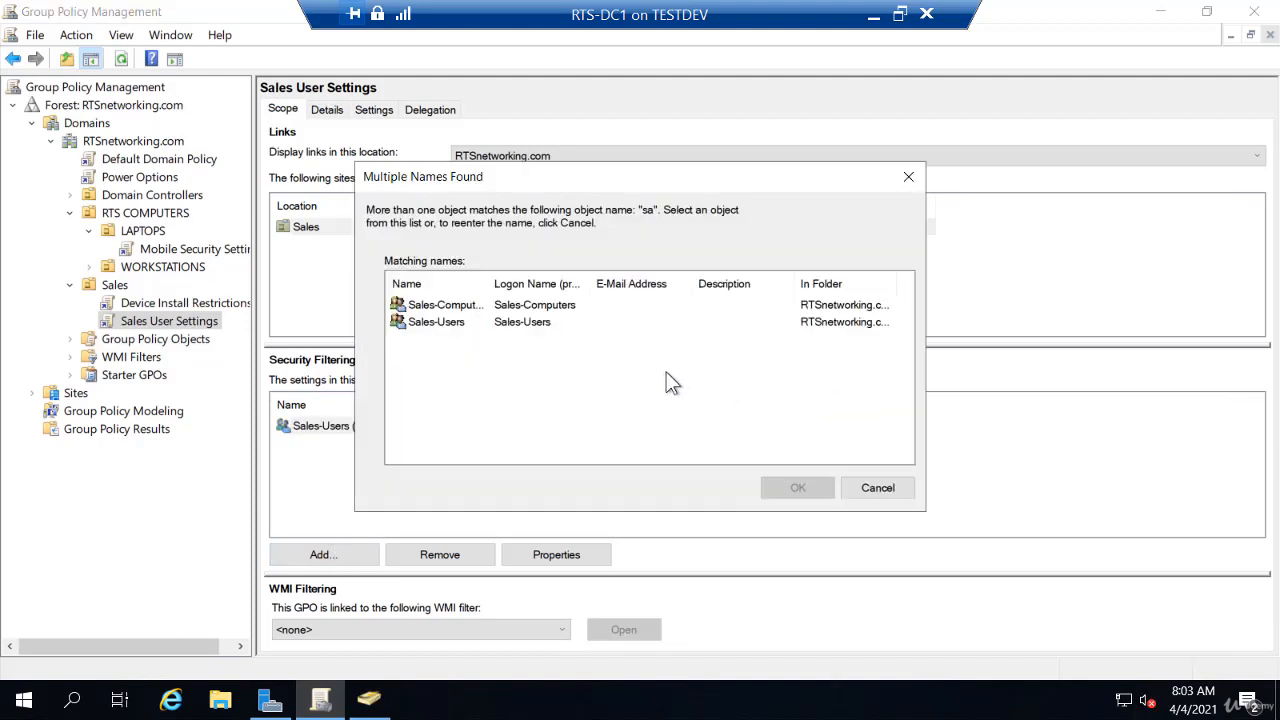
click(448, 305)
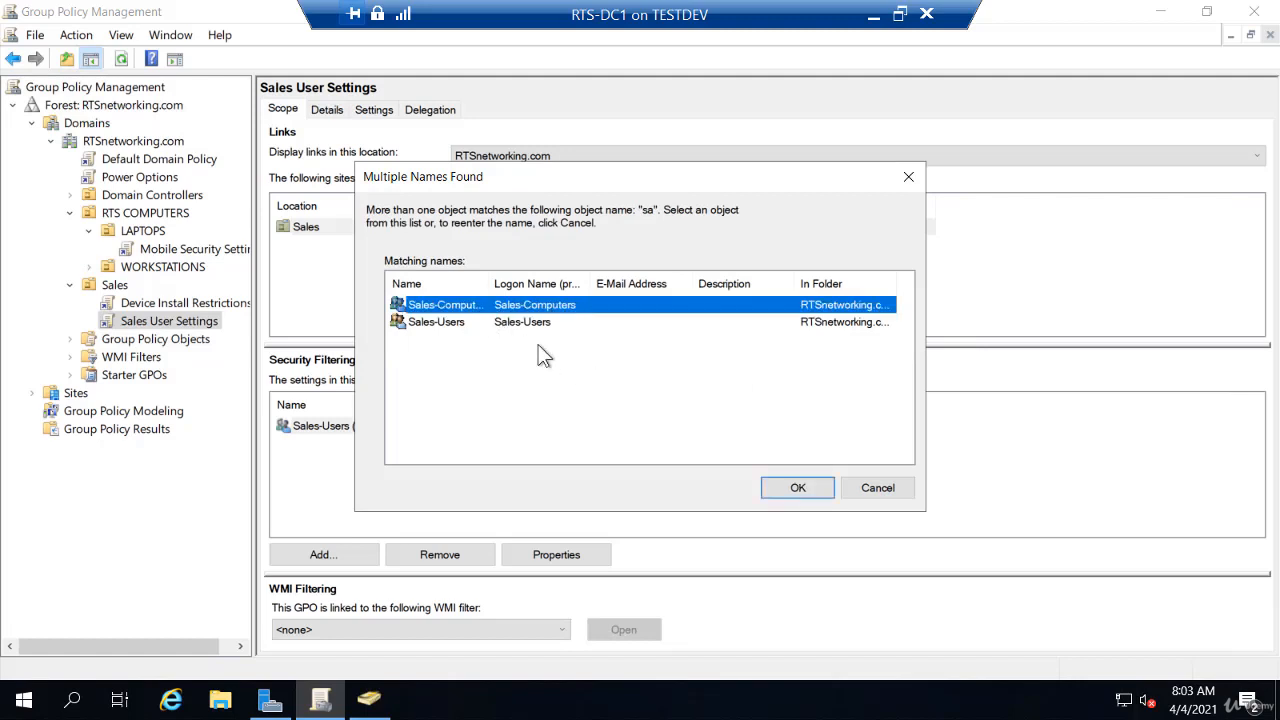
click(777, 487)
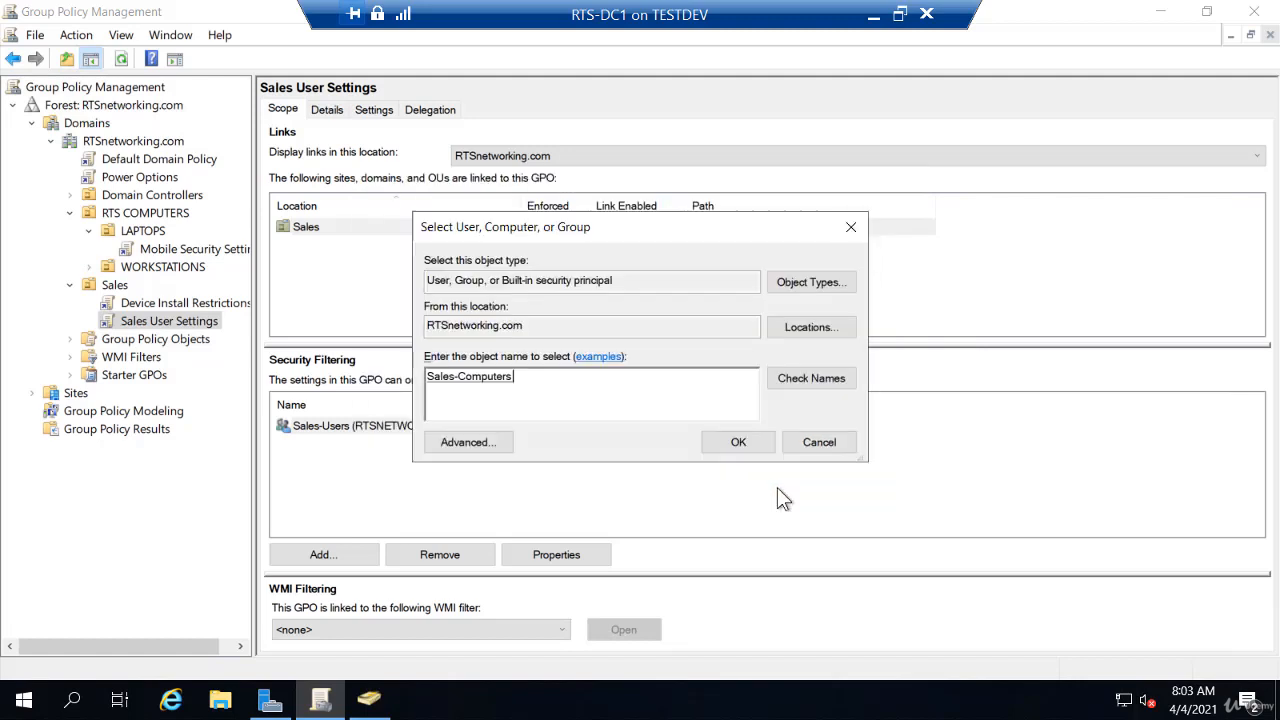
click(738, 445)
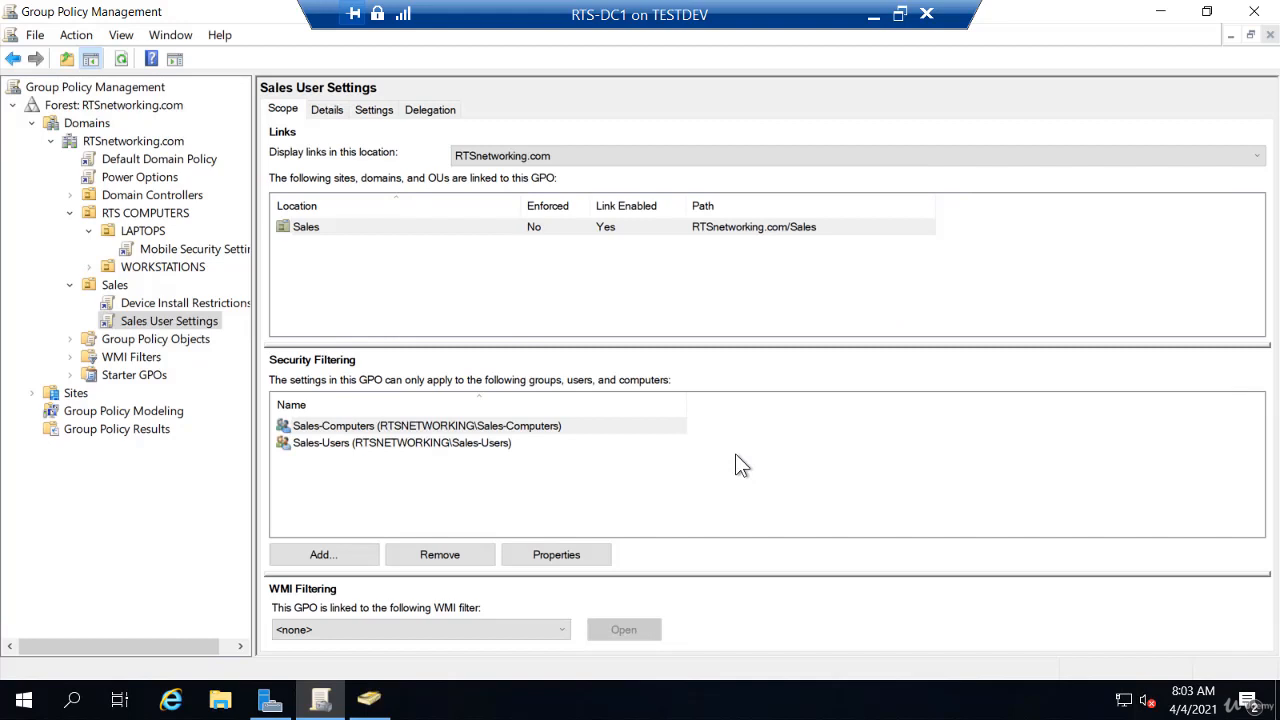